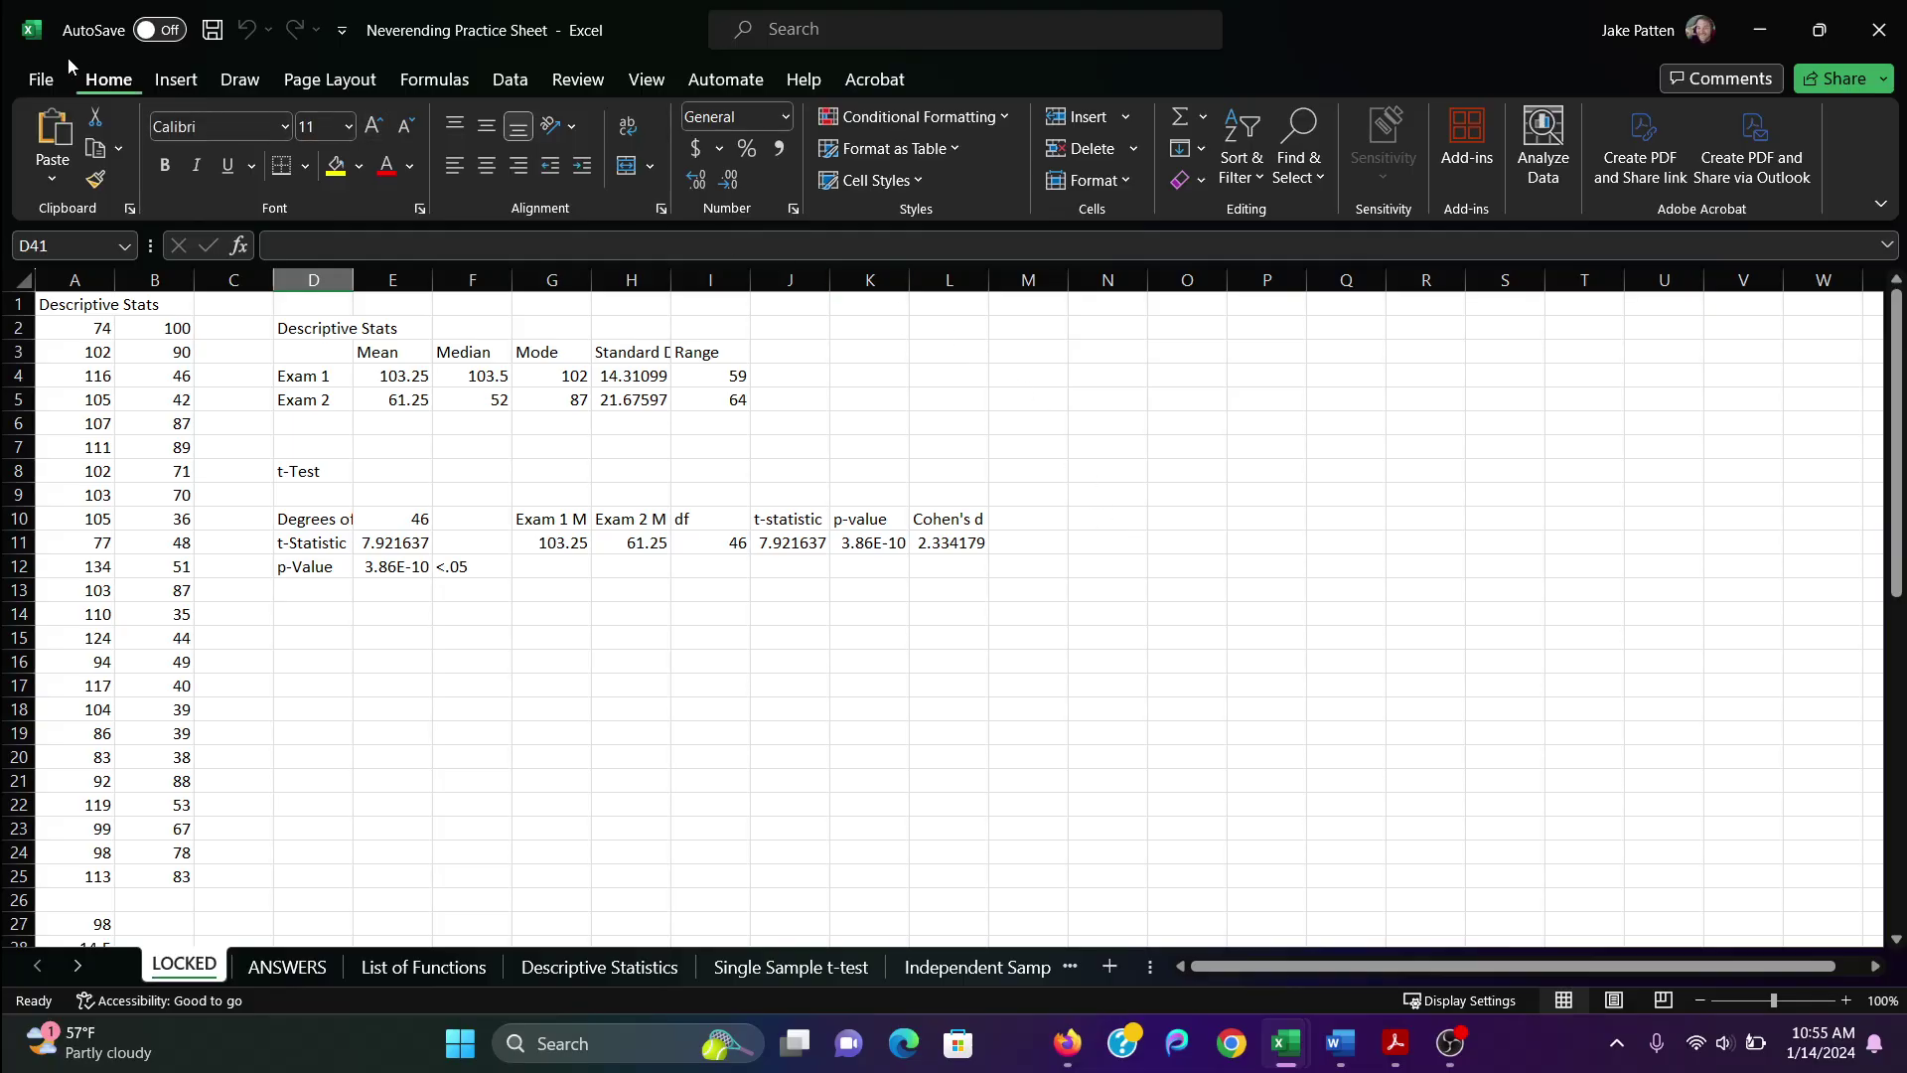
Select cell O12 after briefly opening and closing the File view.
{"action": "left_click", "coordinate": [36, 83]}
{"action": "left_click", "coordinate": [35, 87]}
{"action": "left_click", "coordinate": [1190, 572]}
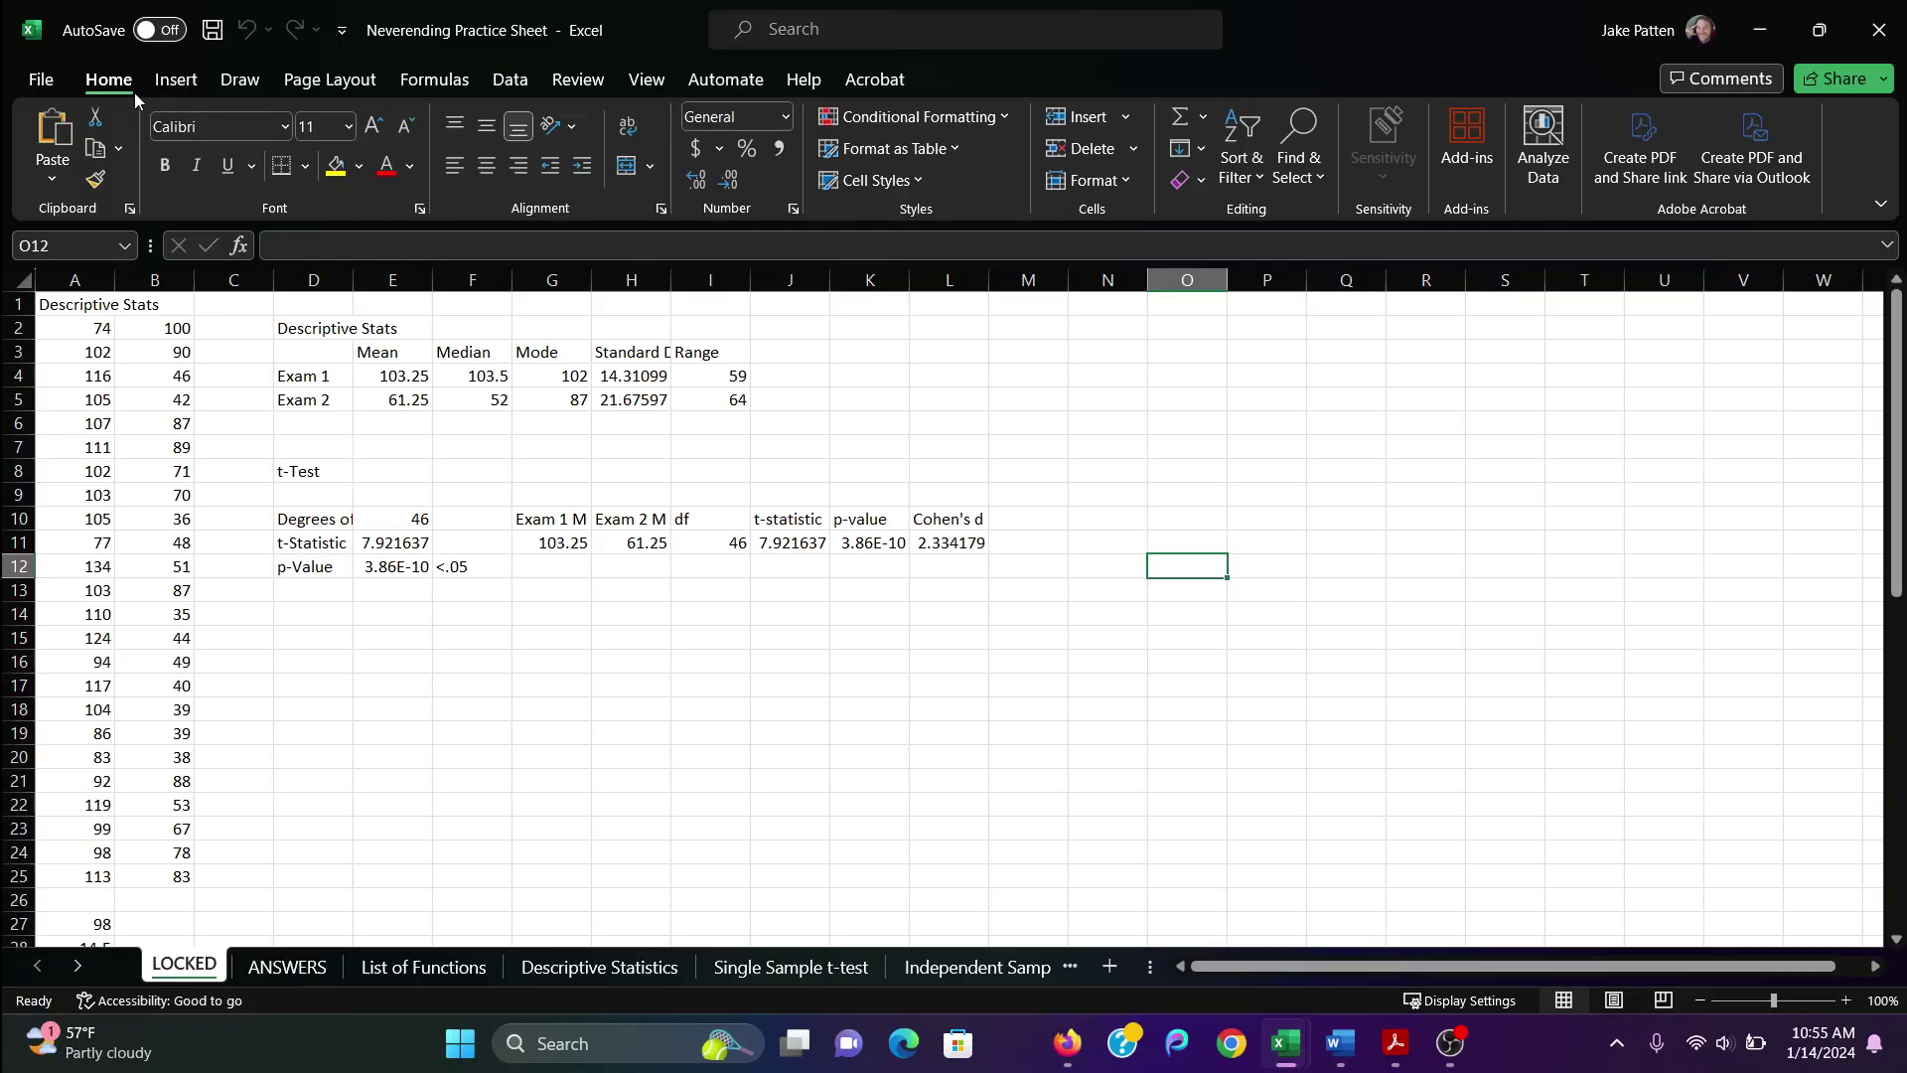
Open Excel Options from the File view and go to the Add-ins page.
{"action": "left_click", "coordinate": [41, 79]}
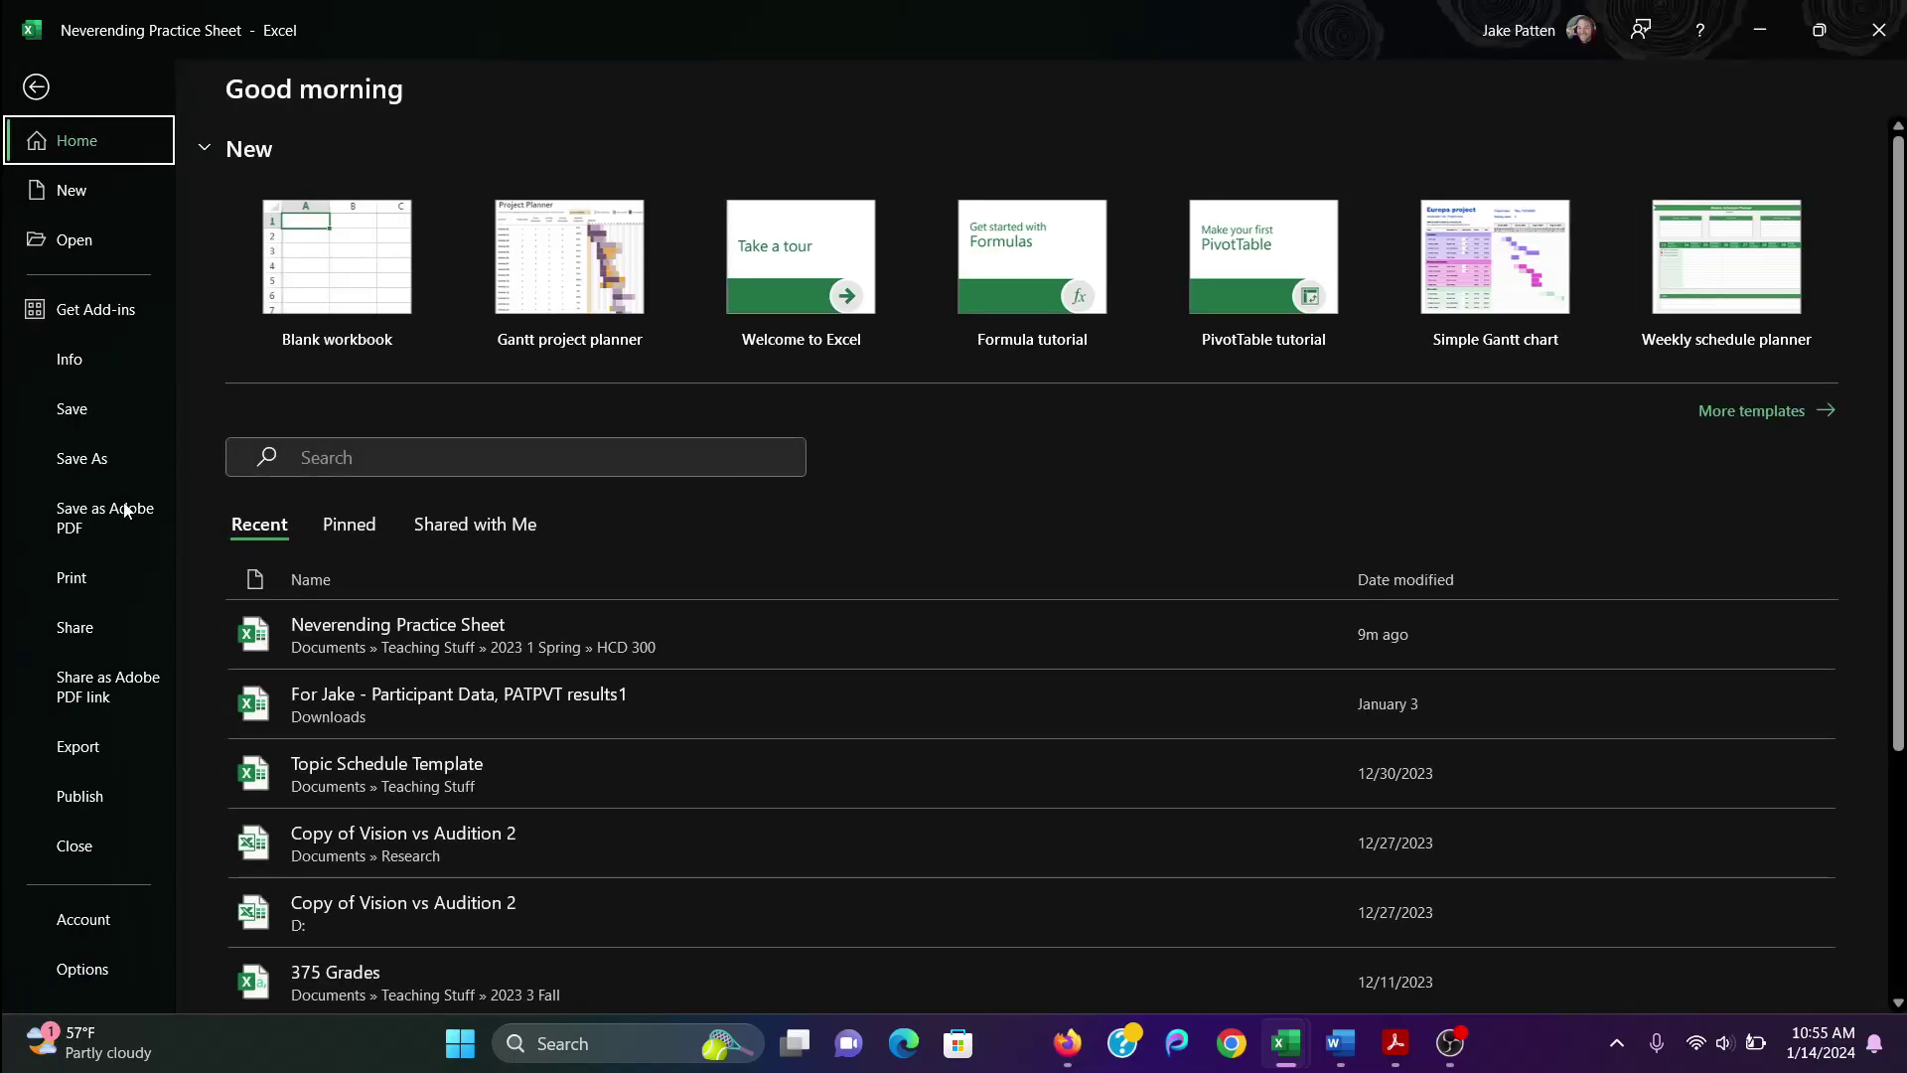
{"action": "left_click", "coordinate": [82, 969]}
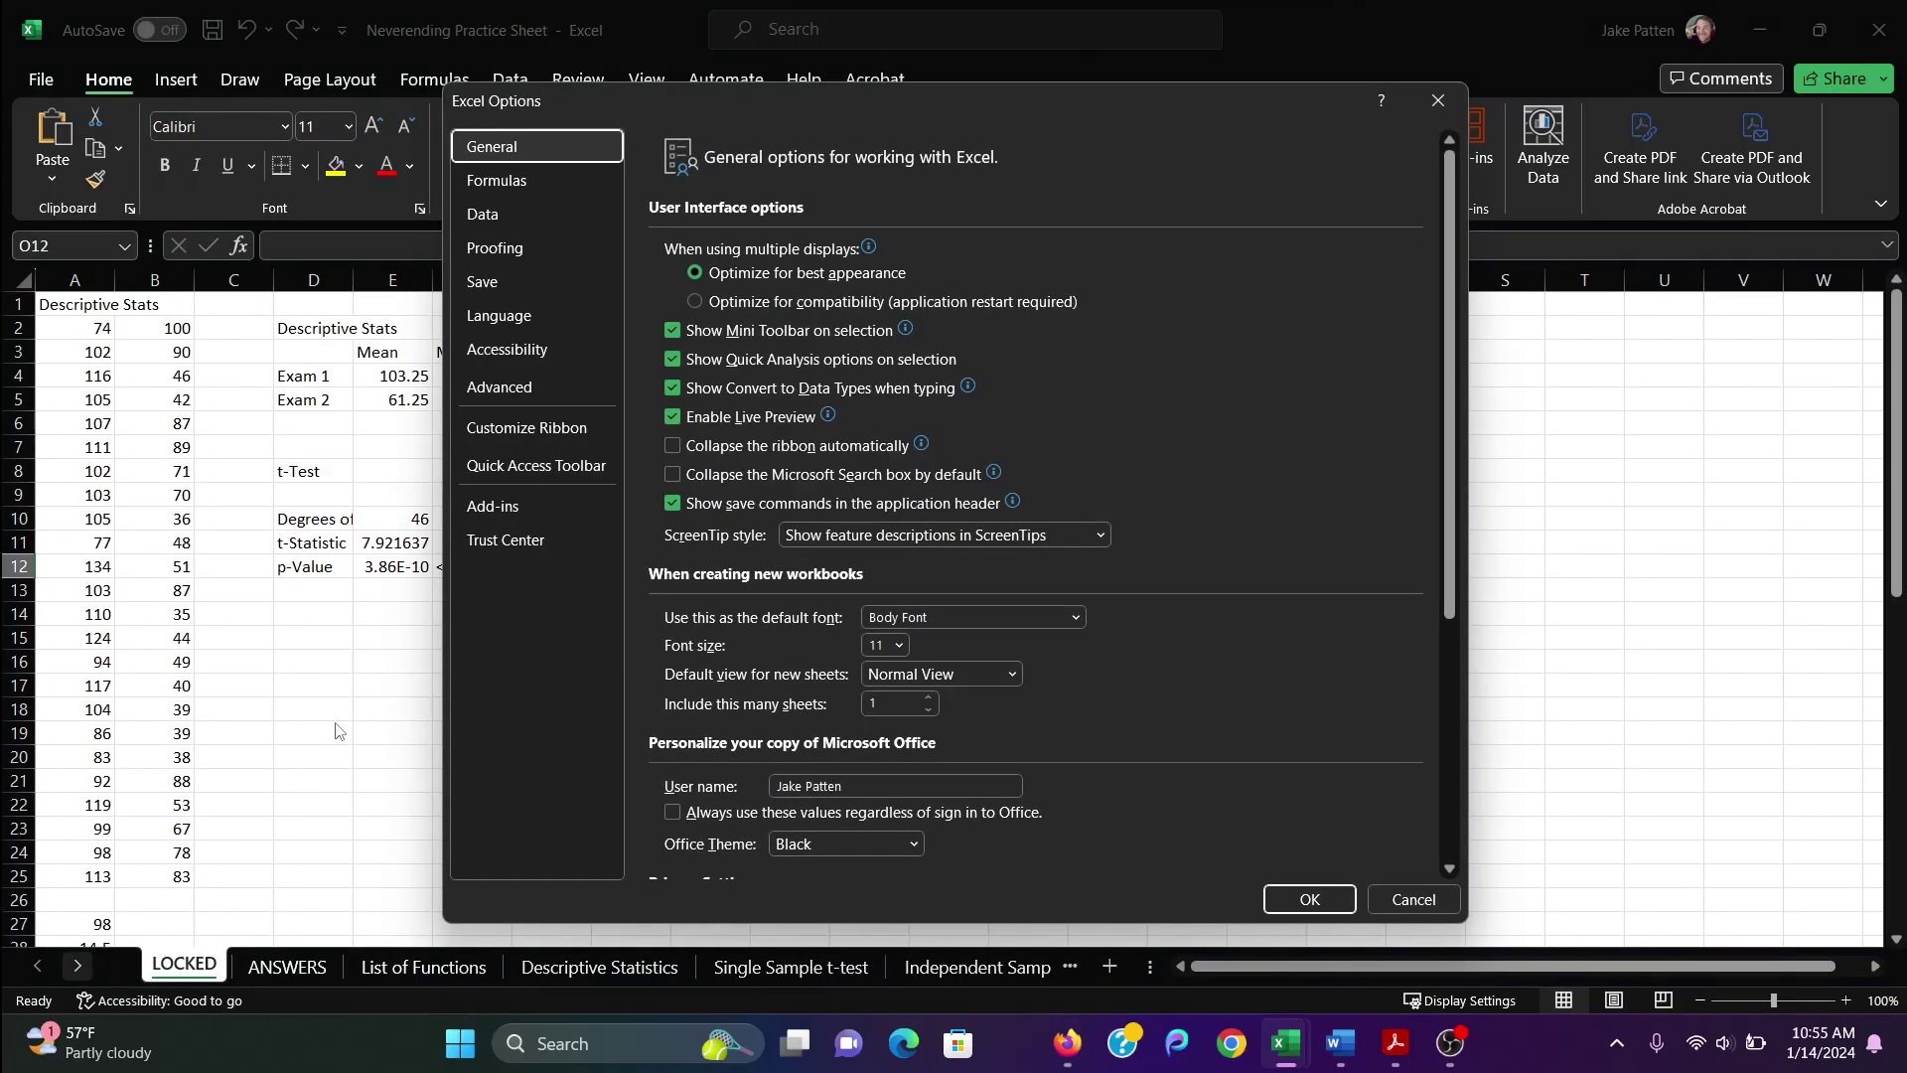
{"action": "left_click", "coordinate": [1454, 108]}
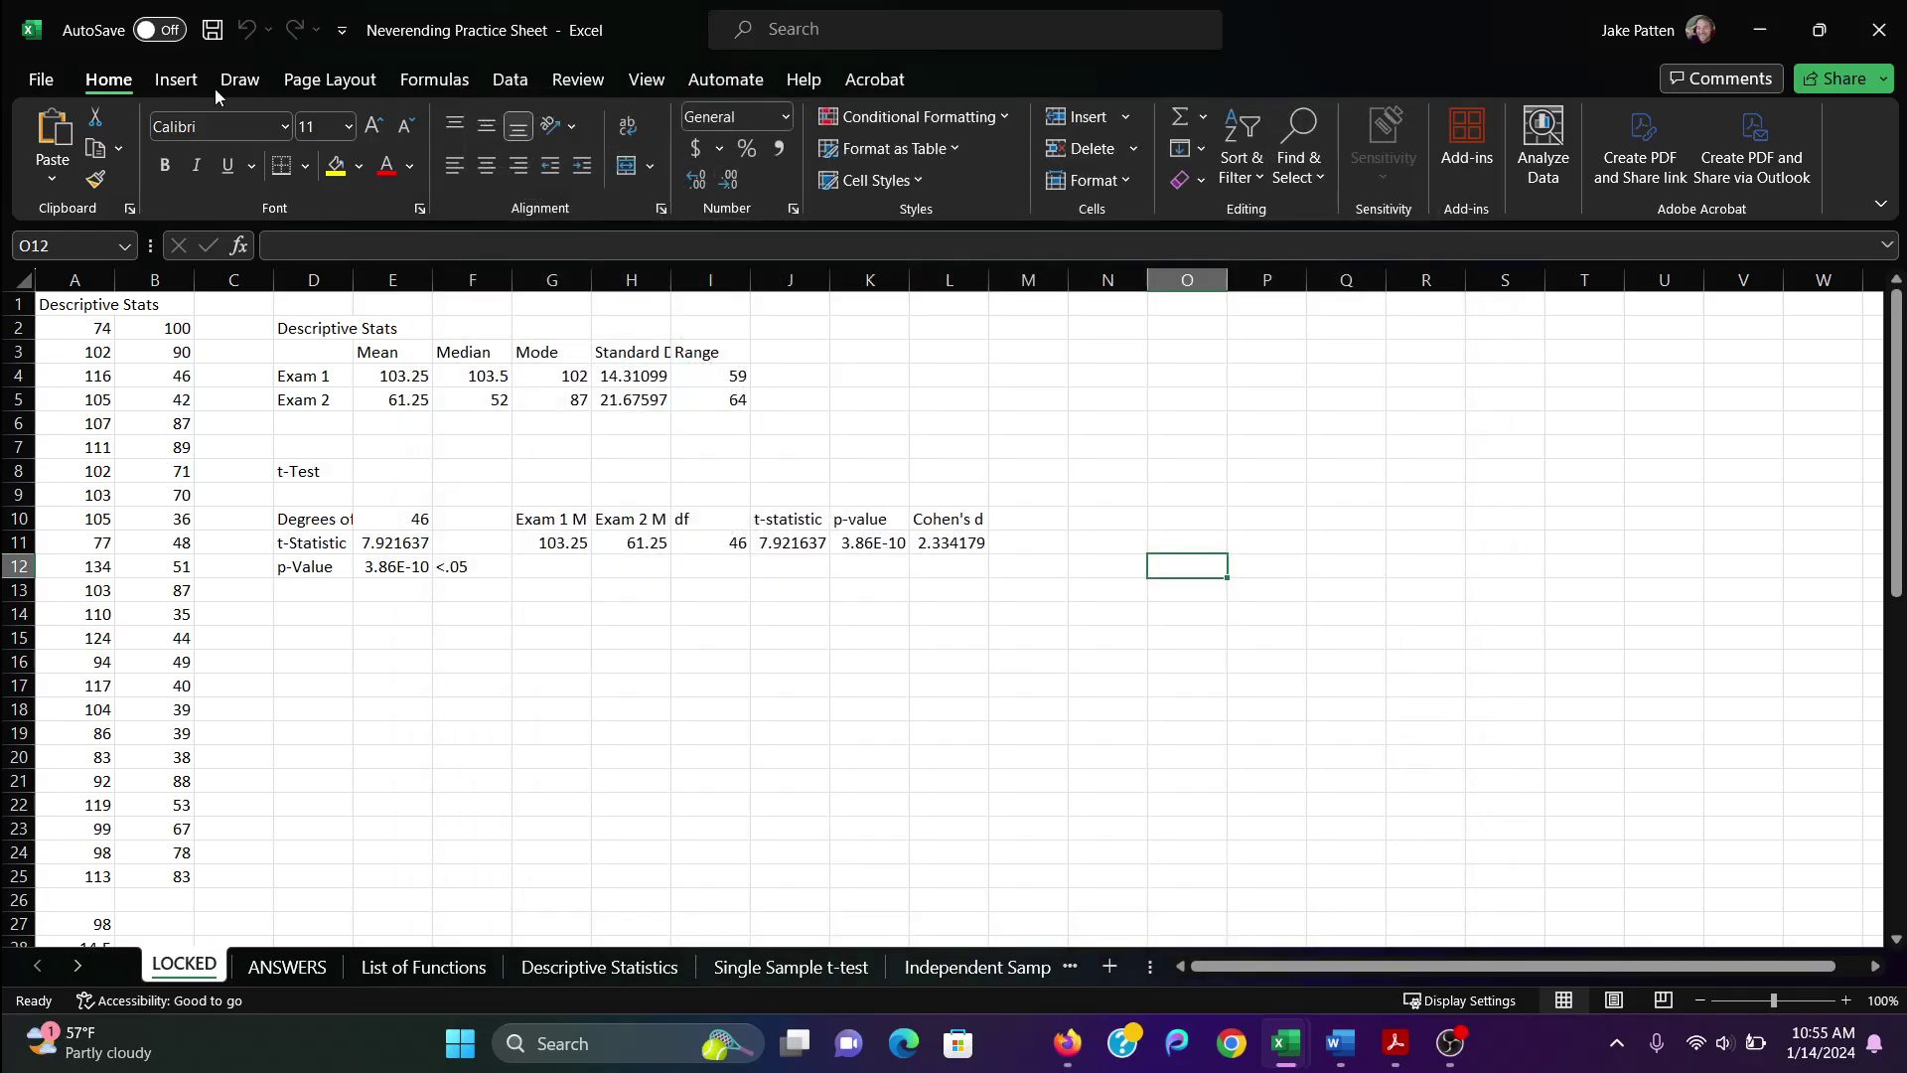
{"action": "left_click", "coordinate": [56, 81]}
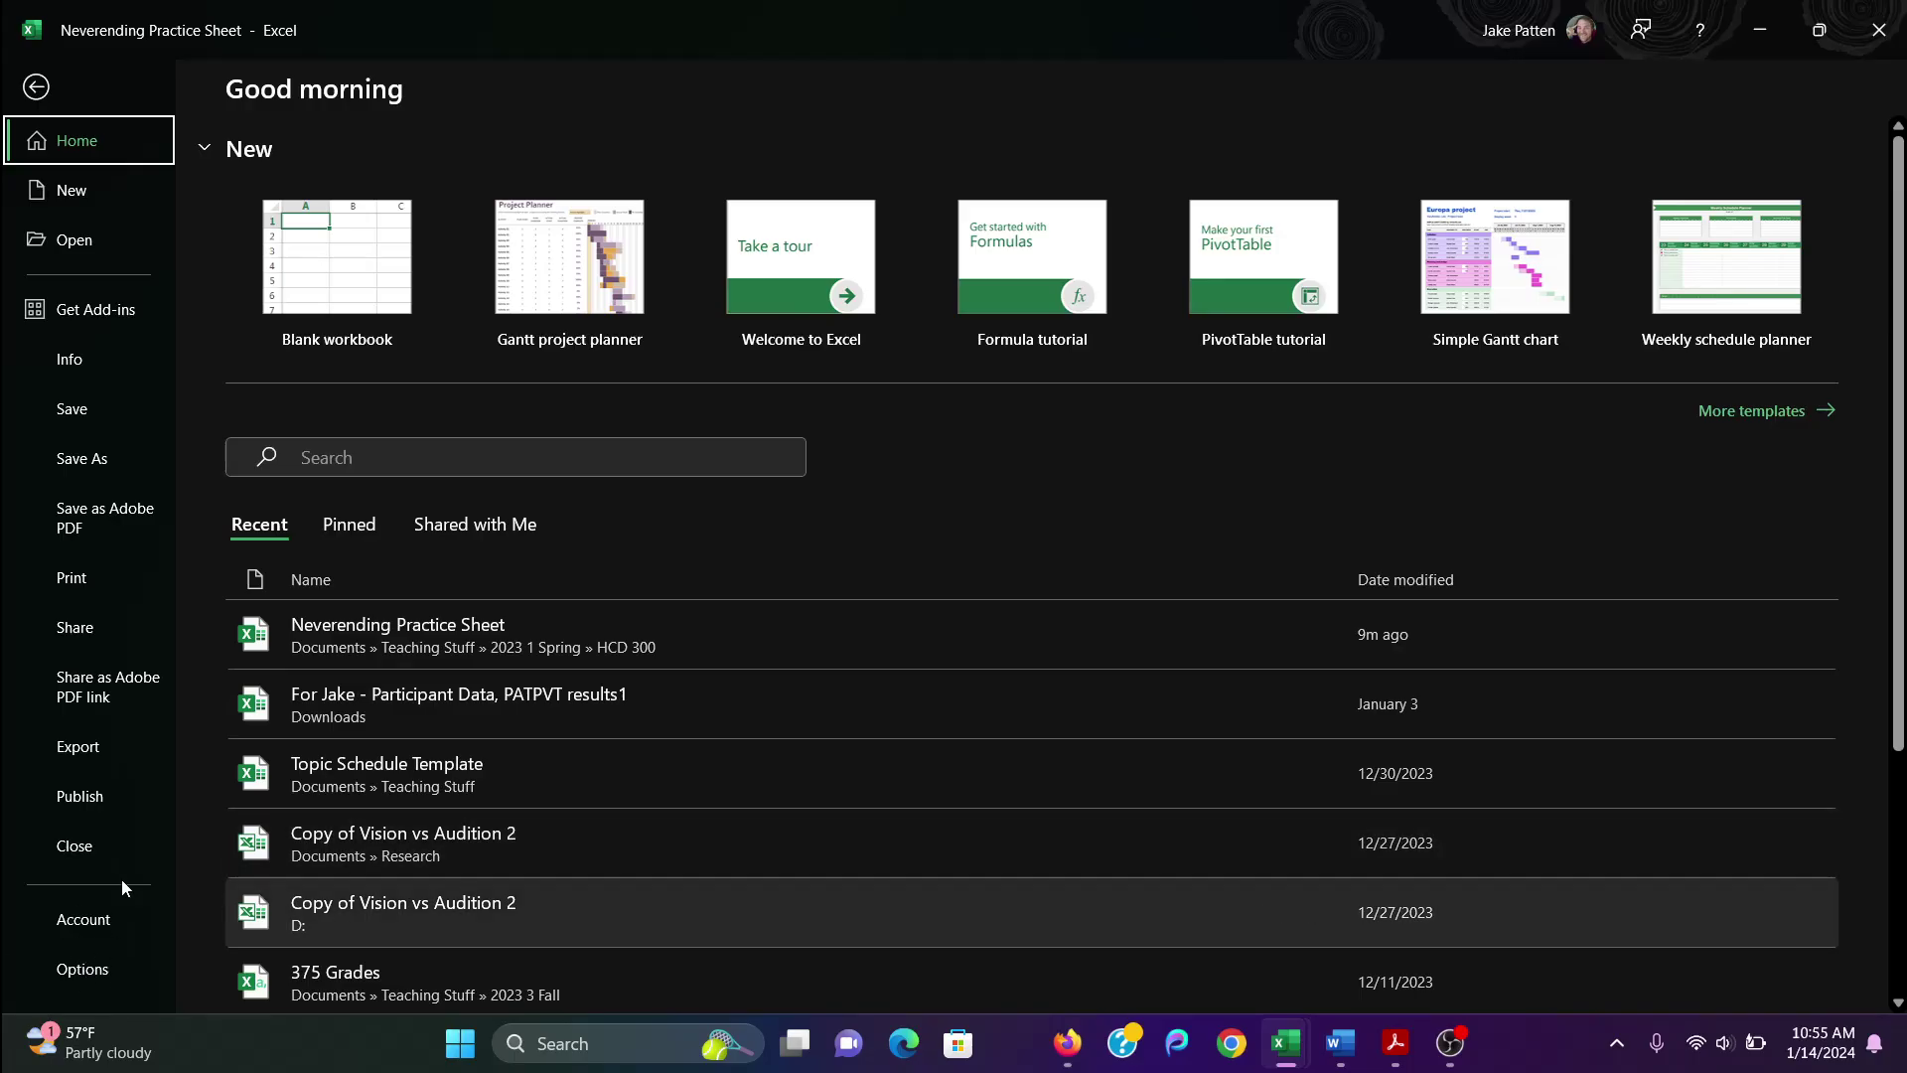
{"action": "left_click", "coordinate": [76, 971]}
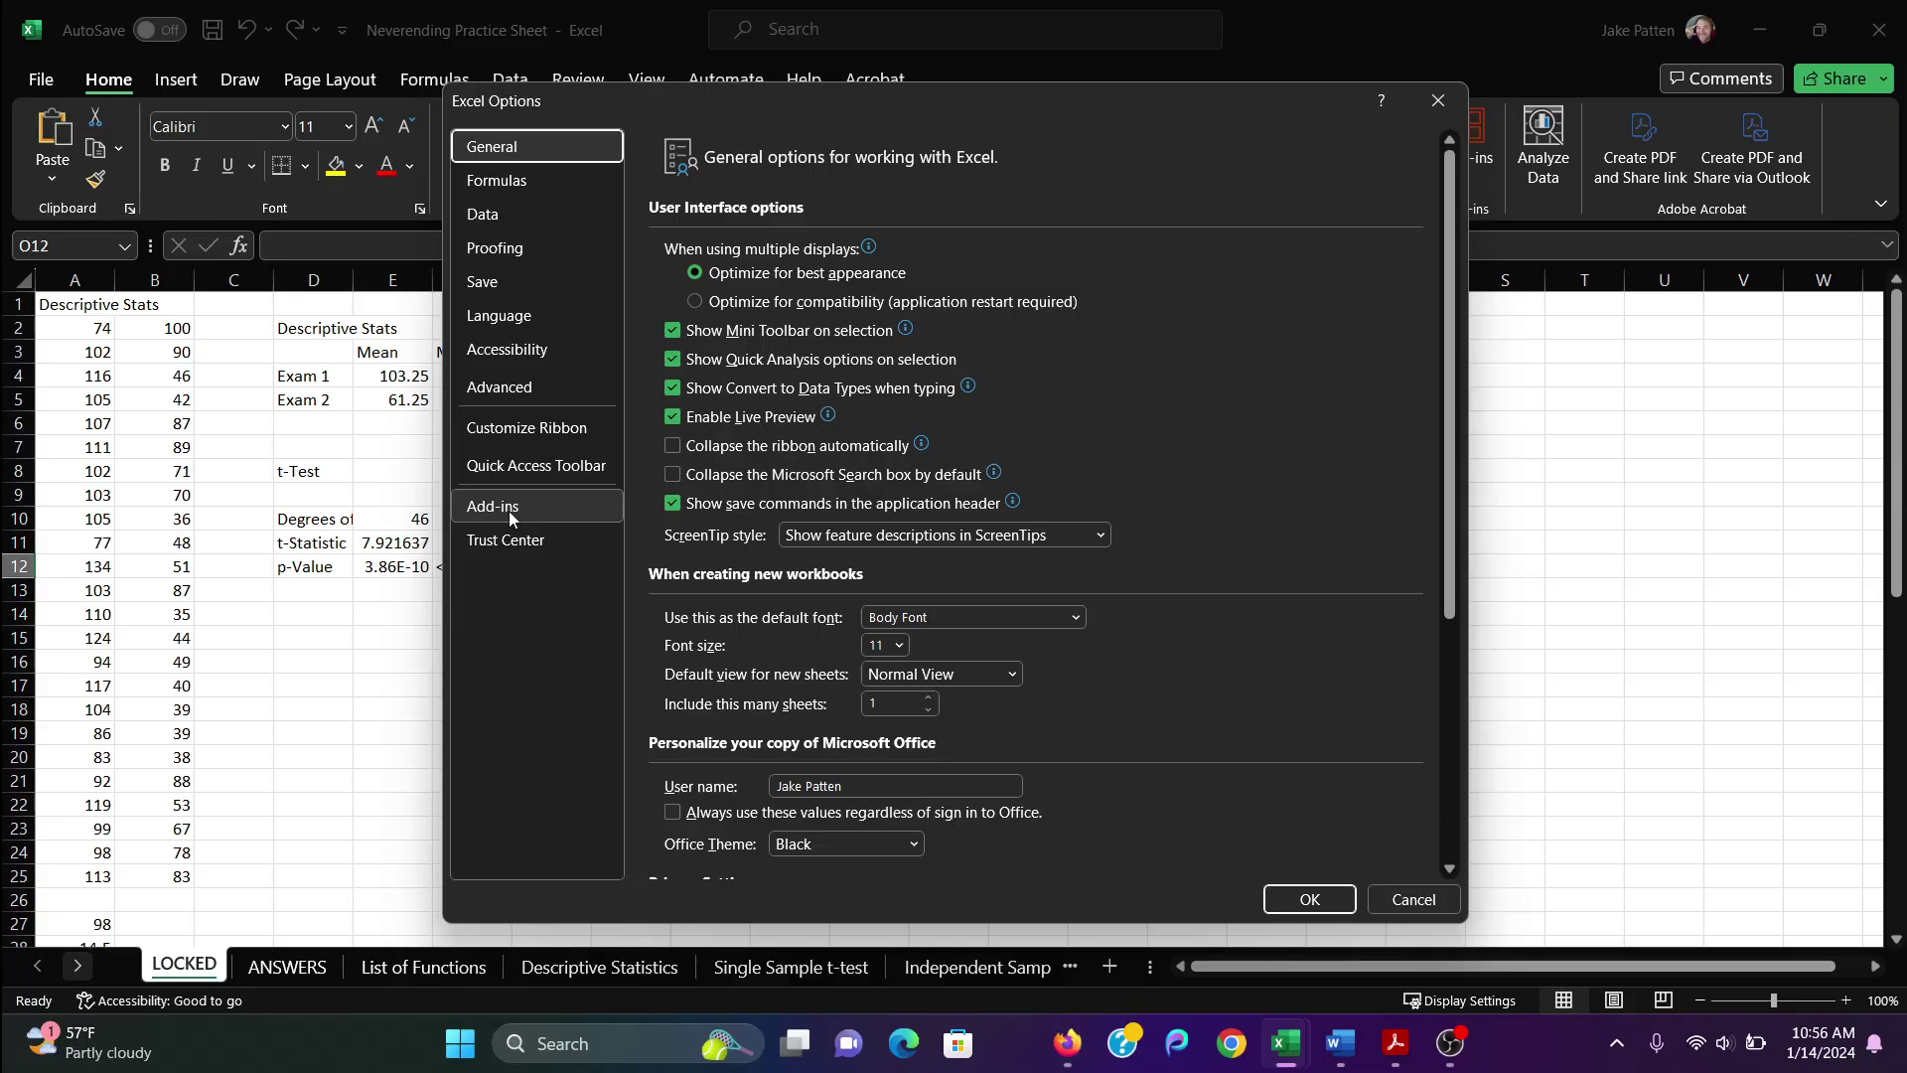
{"action": "left_click", "coordinate": [508, 511]}
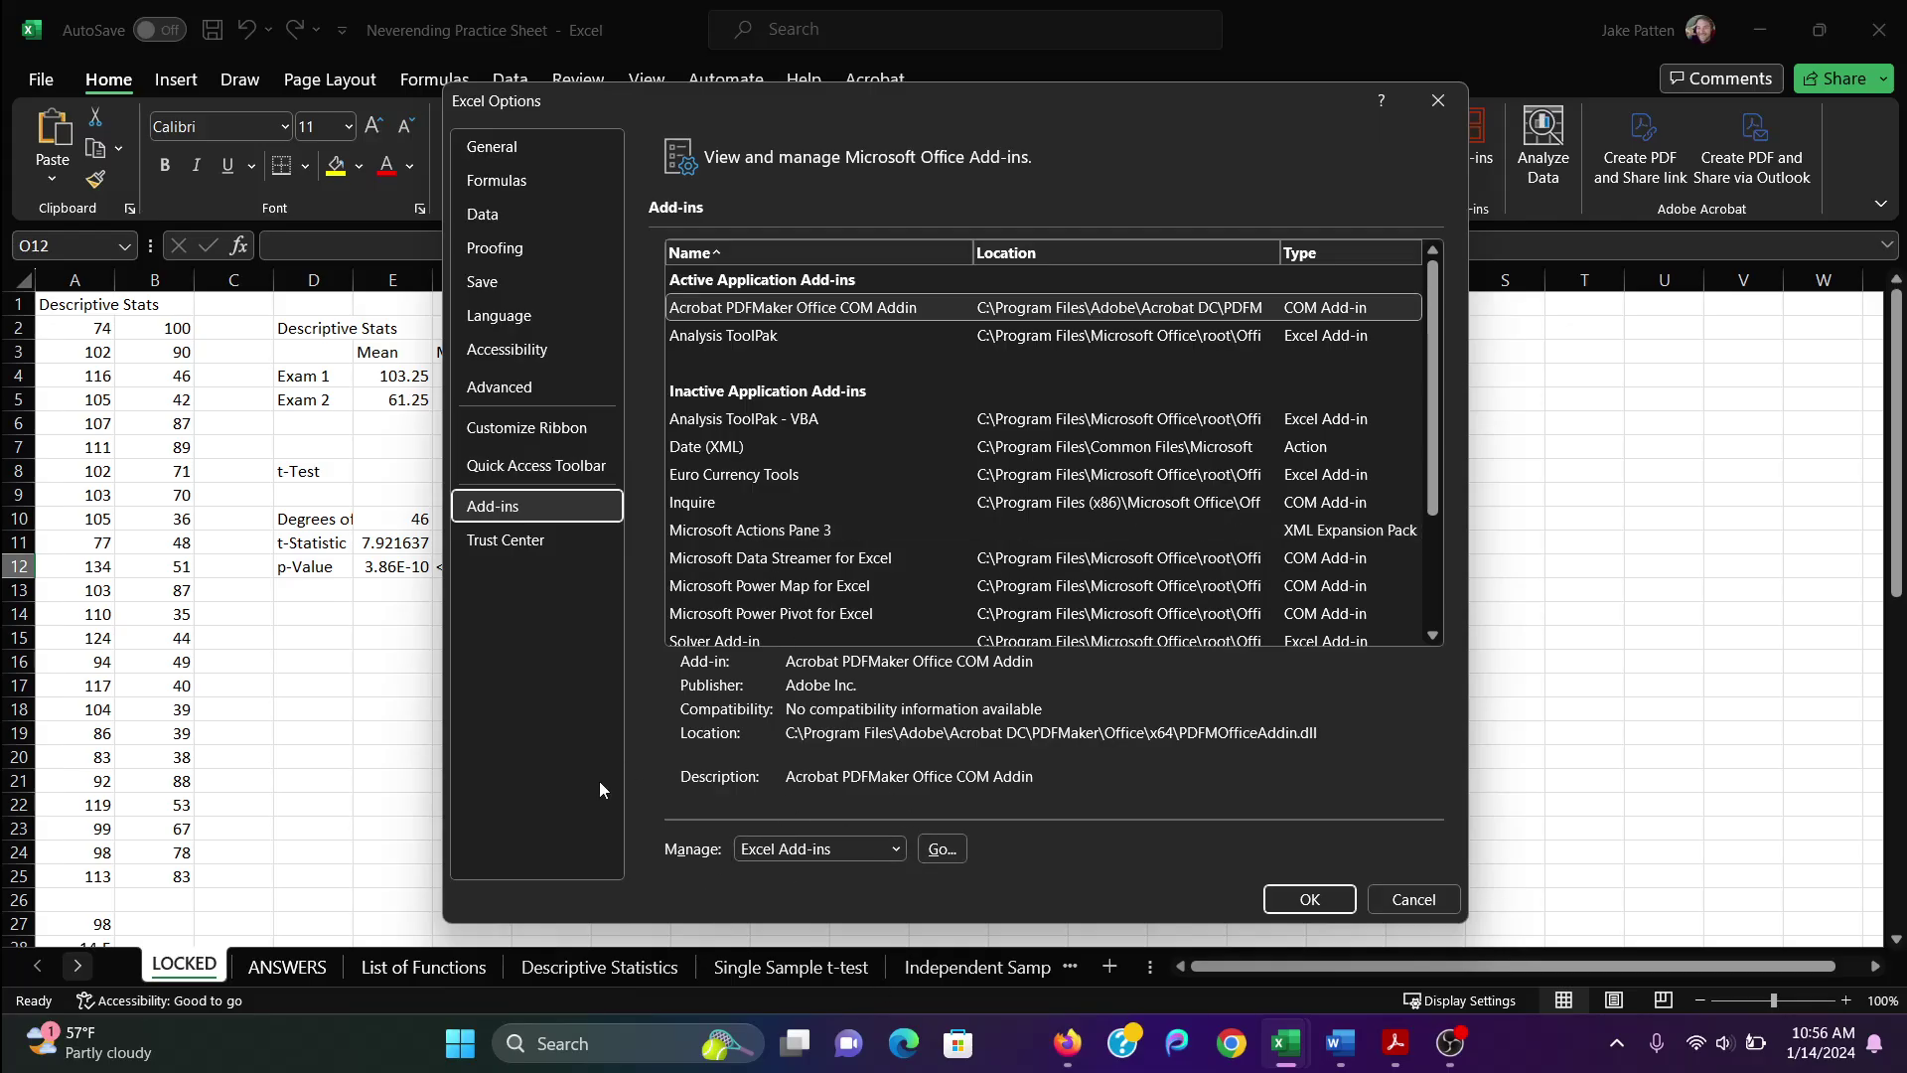
Tick Solver Add-in in the Manage Excel Add-ins dialog and confirm with OK.
{"action": "left_click", "coordinate": [940, 849]}
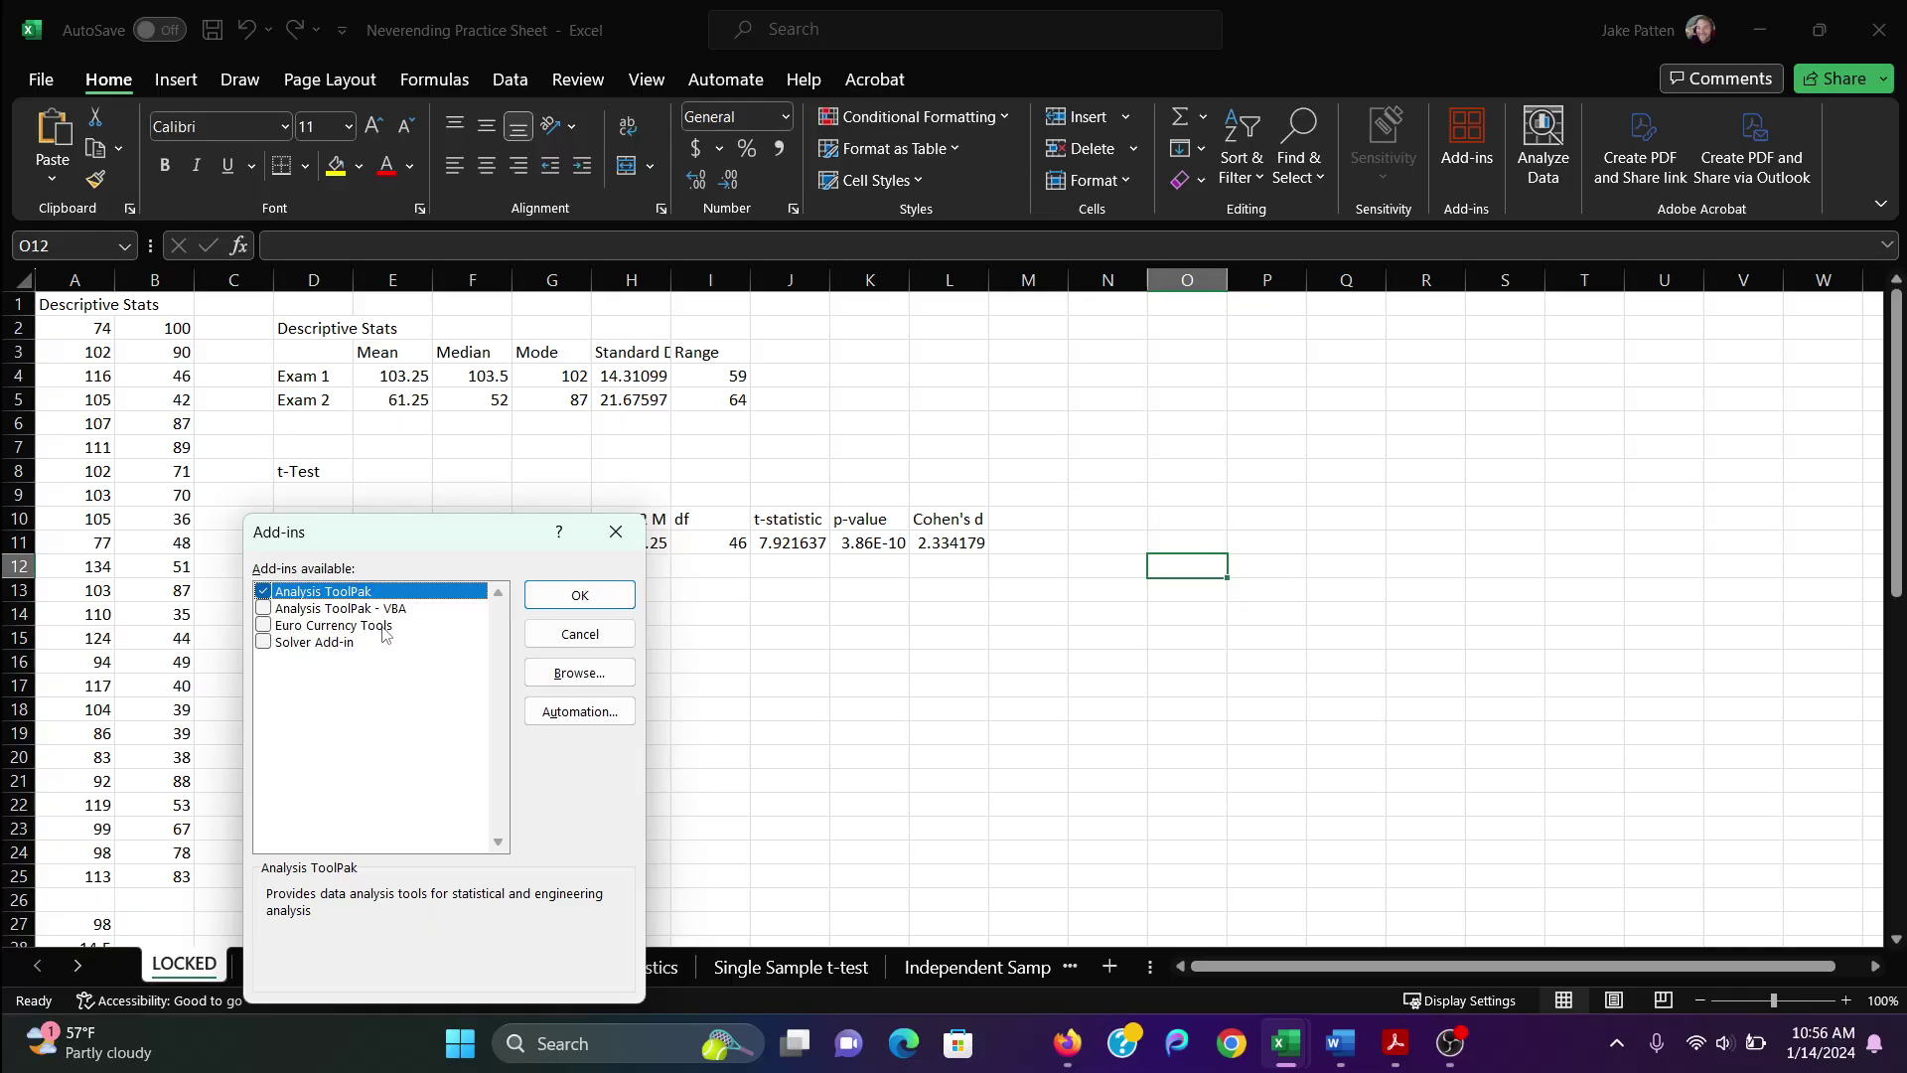
{"action": "left_click", "coordinate": [263, 643]}
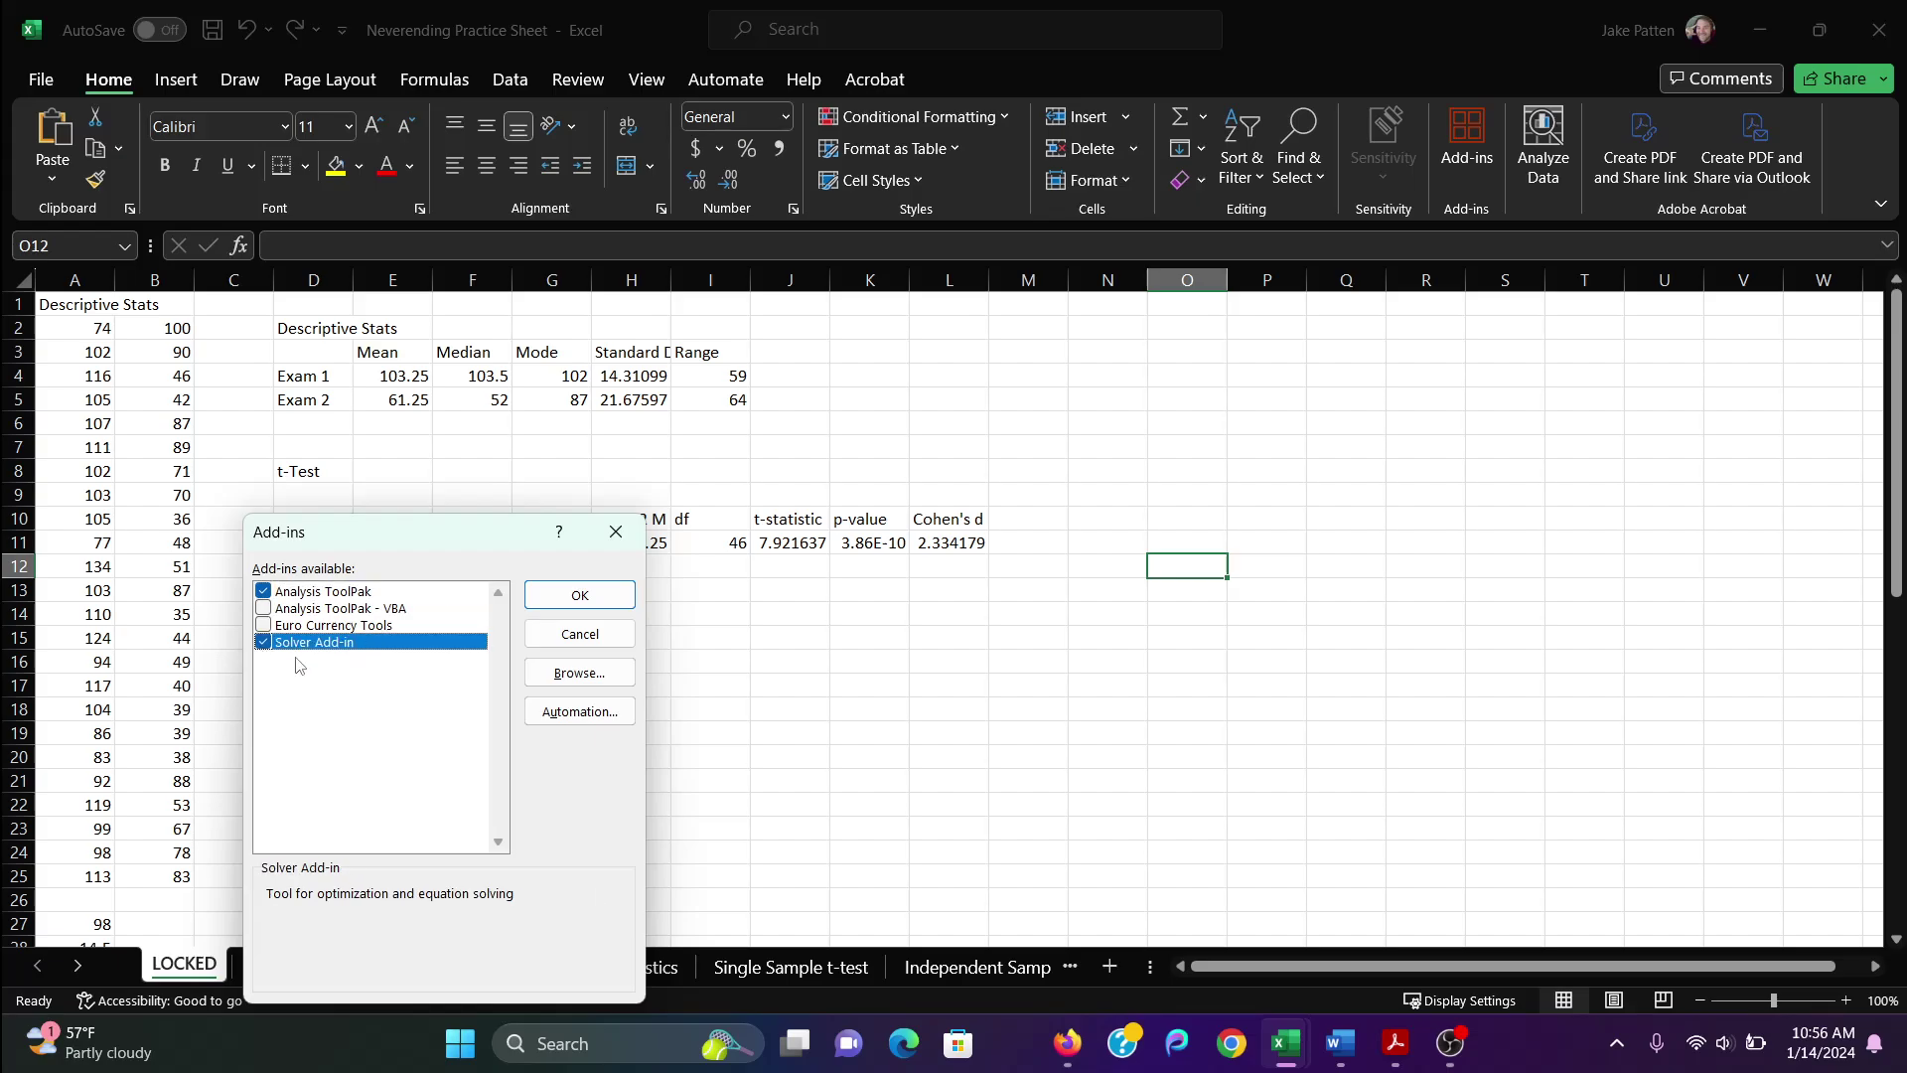
{"action": "left_click", "coordinate": [579, 596]}
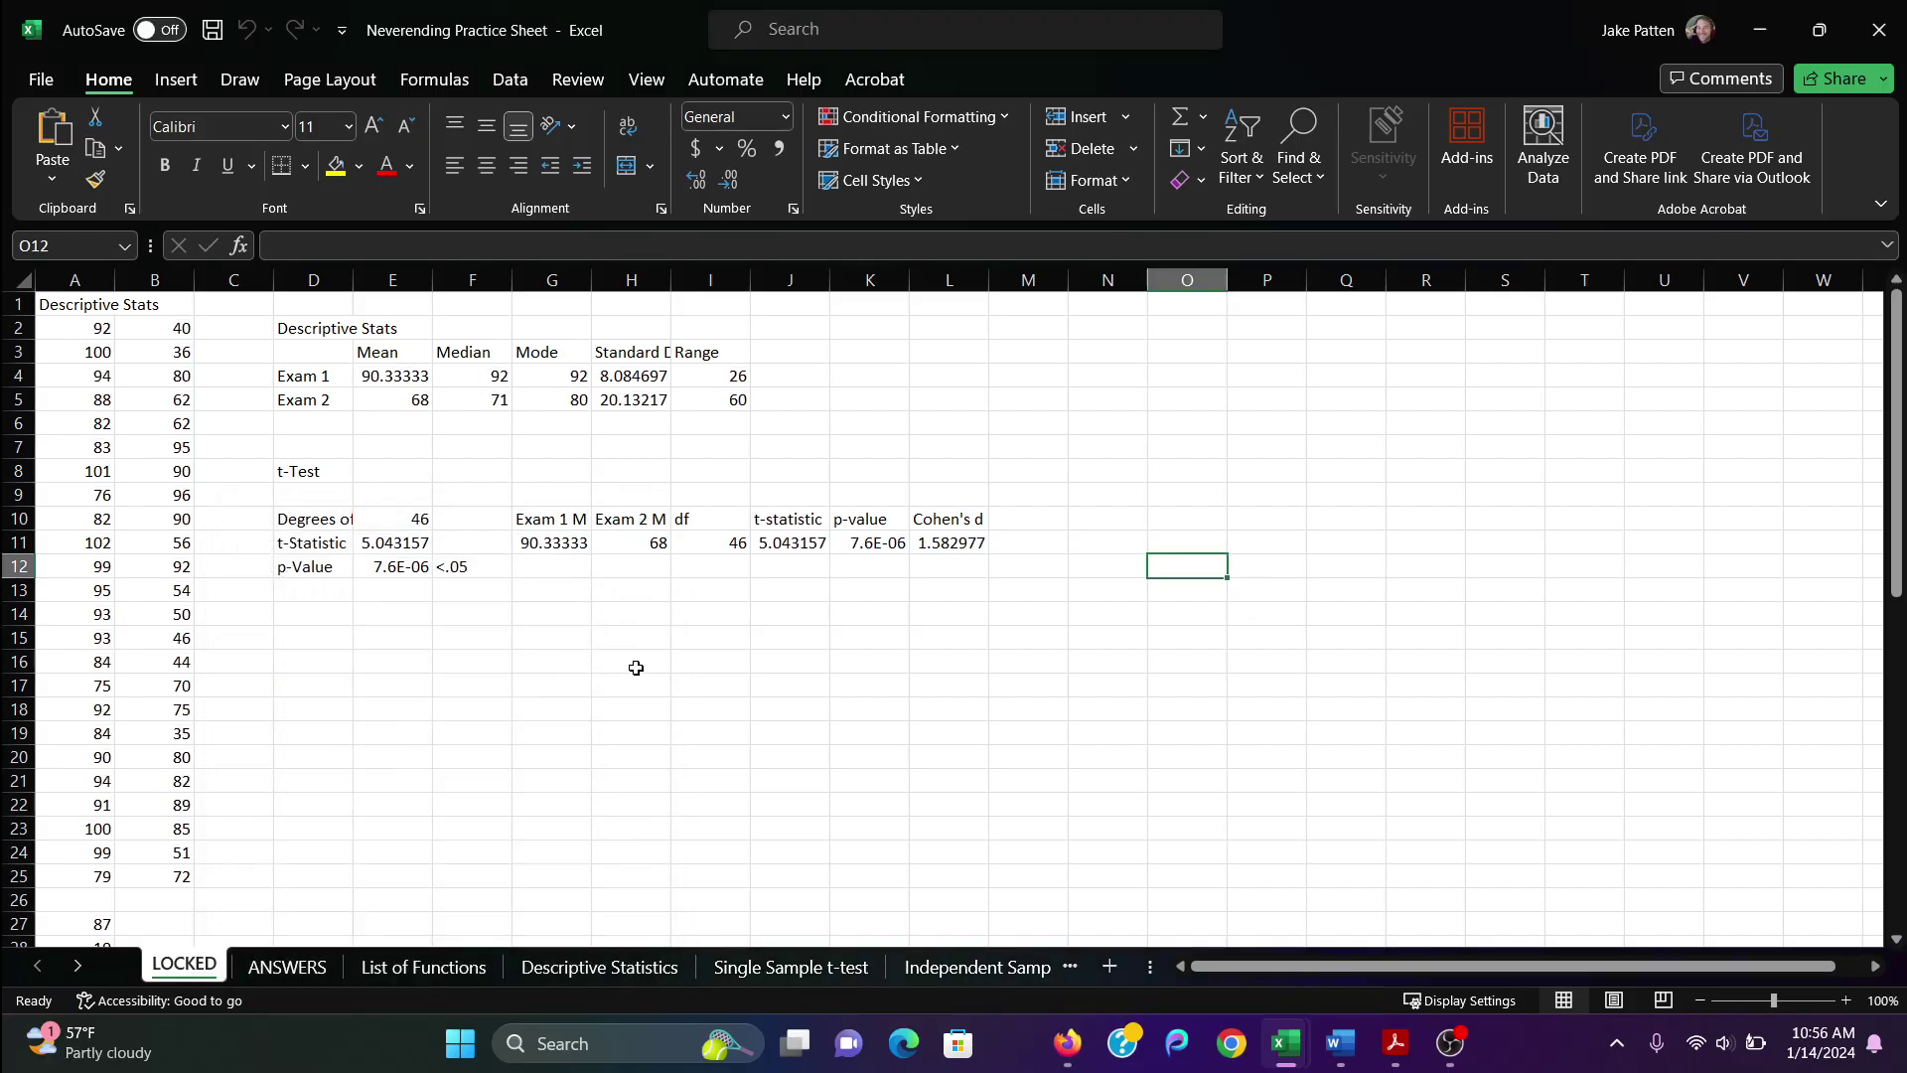
On the Data tab, open the Data Analysis window, then cancel it.
{"action": "left_click", "coordinate": [520, 84]}
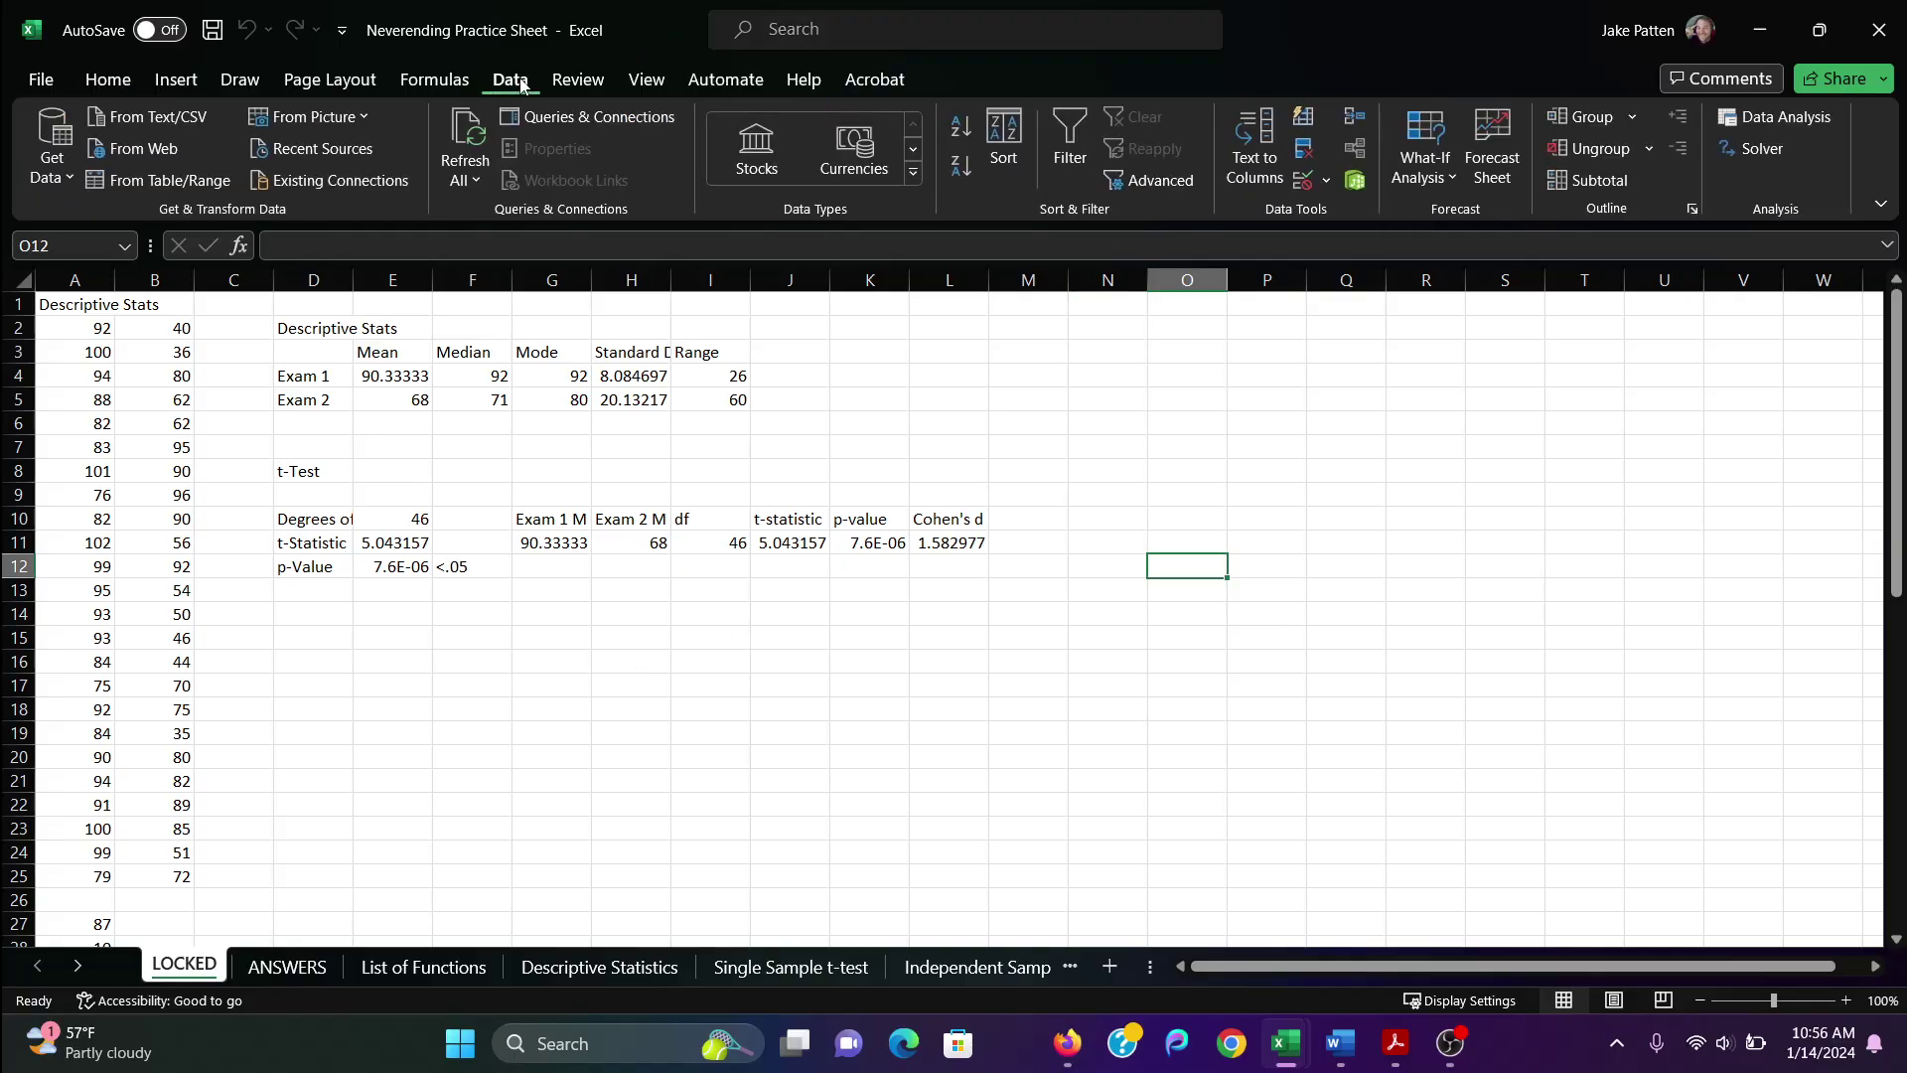
{"action": "left_click", "coordinate": [1777, 120]}
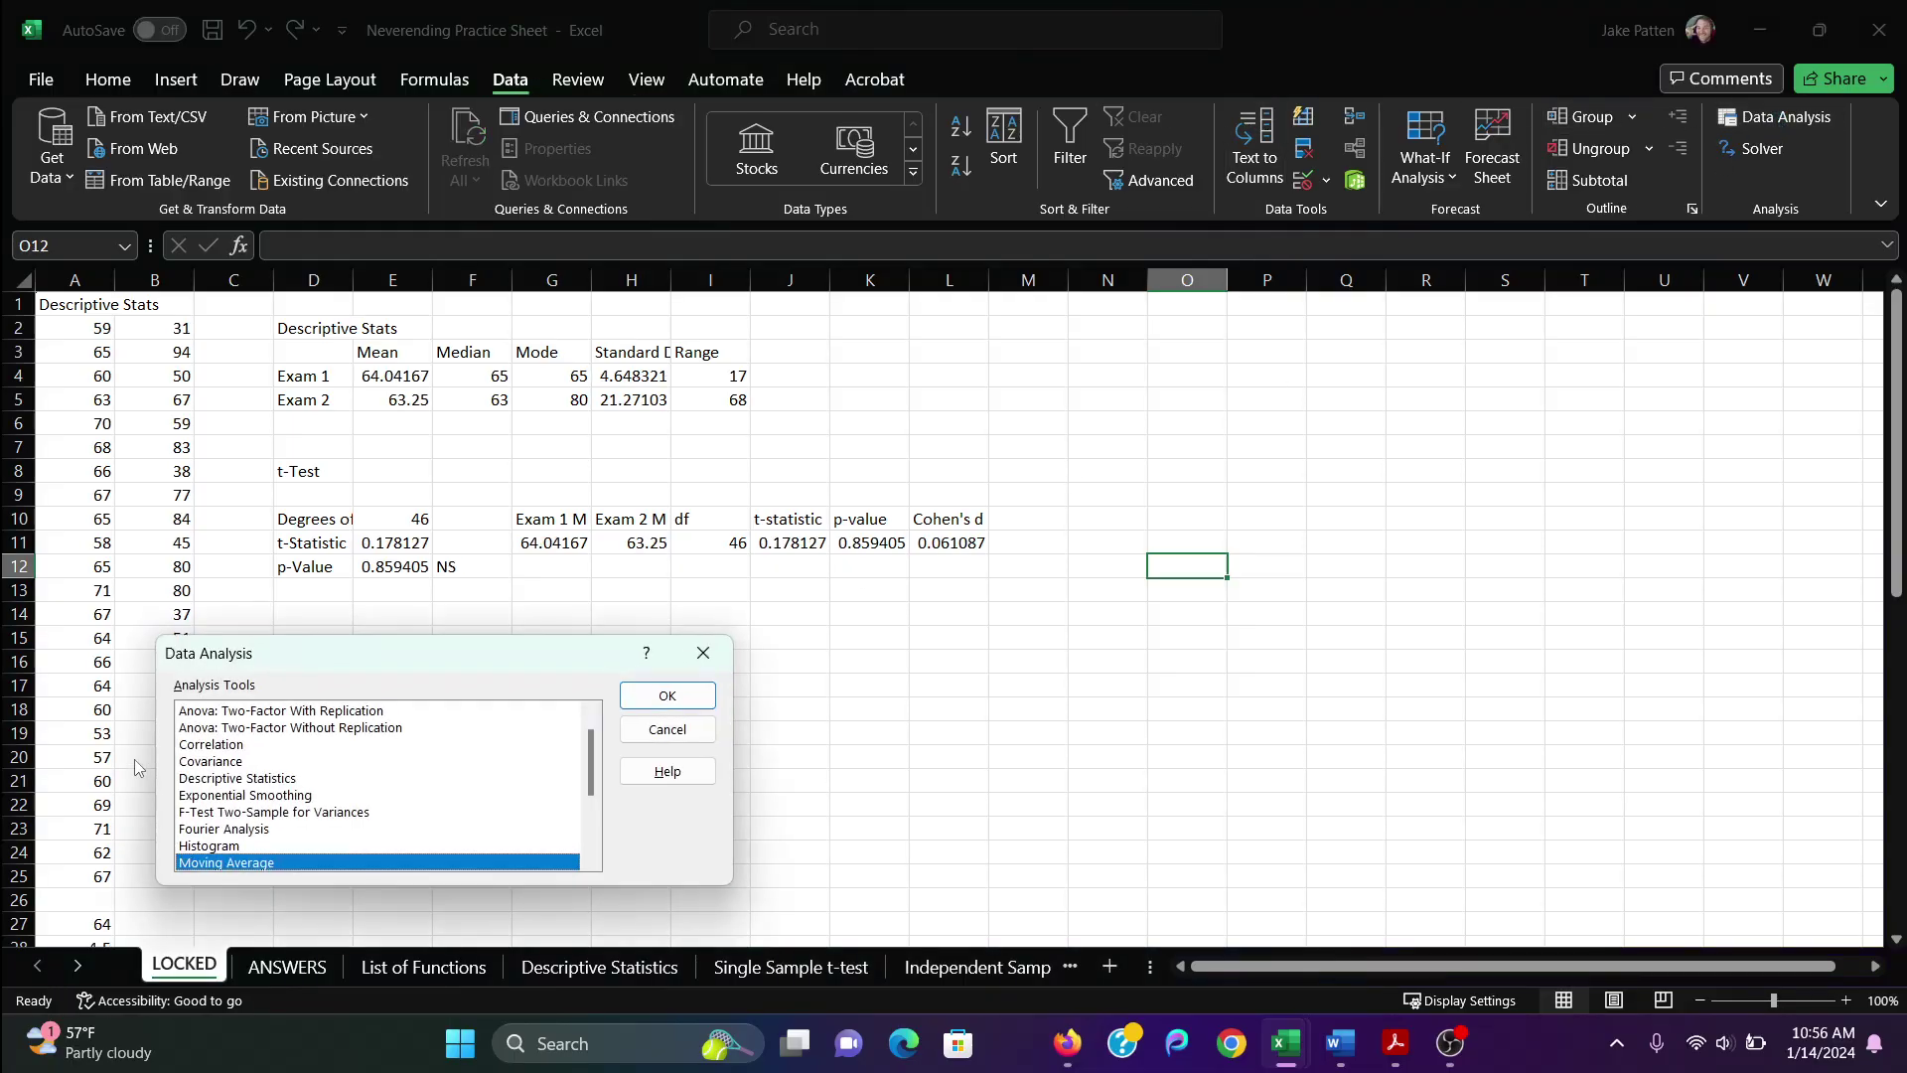
{"action": "left_click_drag", "start_coordinate": [331, 666], "coordinate": [875, 481]}
{"action": "left_click", "coordinate": [1207, 551]}
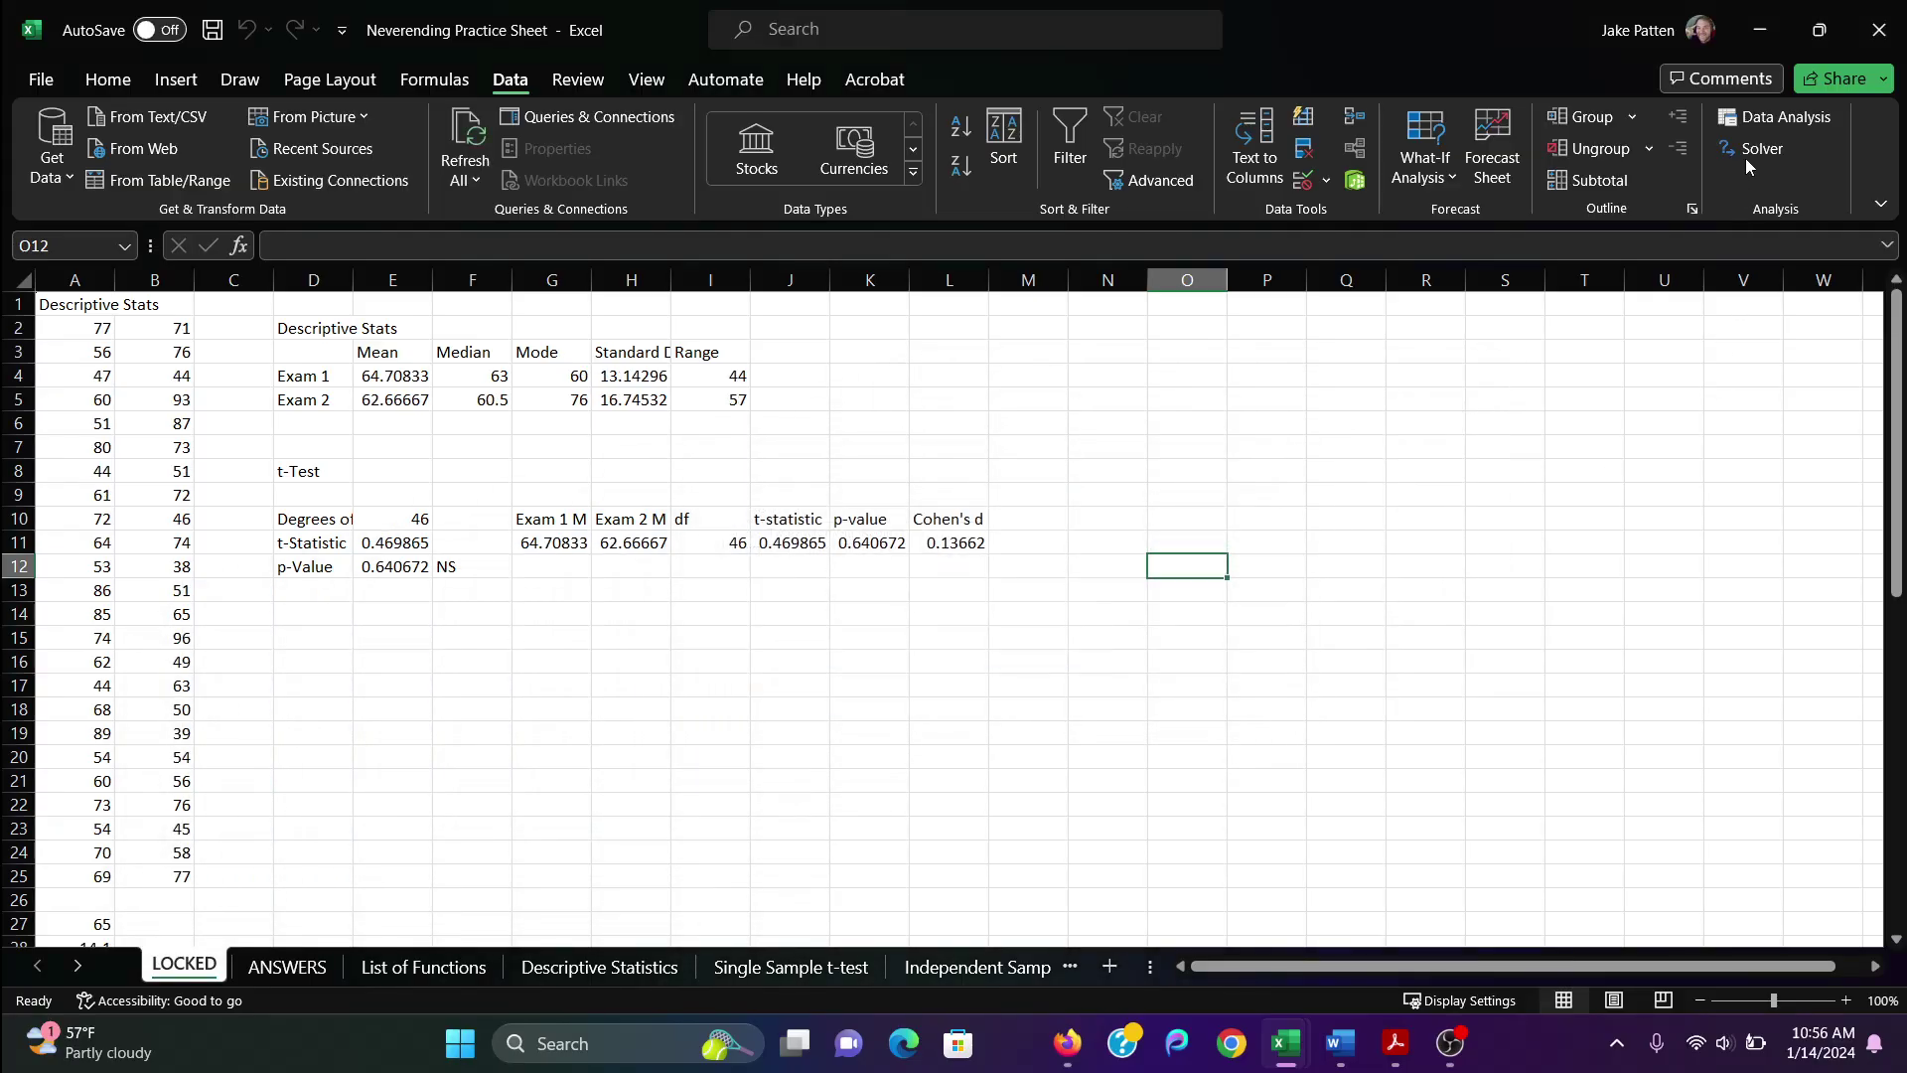
Open the Solver Parameters dialog and close it without solving.
{"action": "left_click", "coordinate": [1749, 159]}
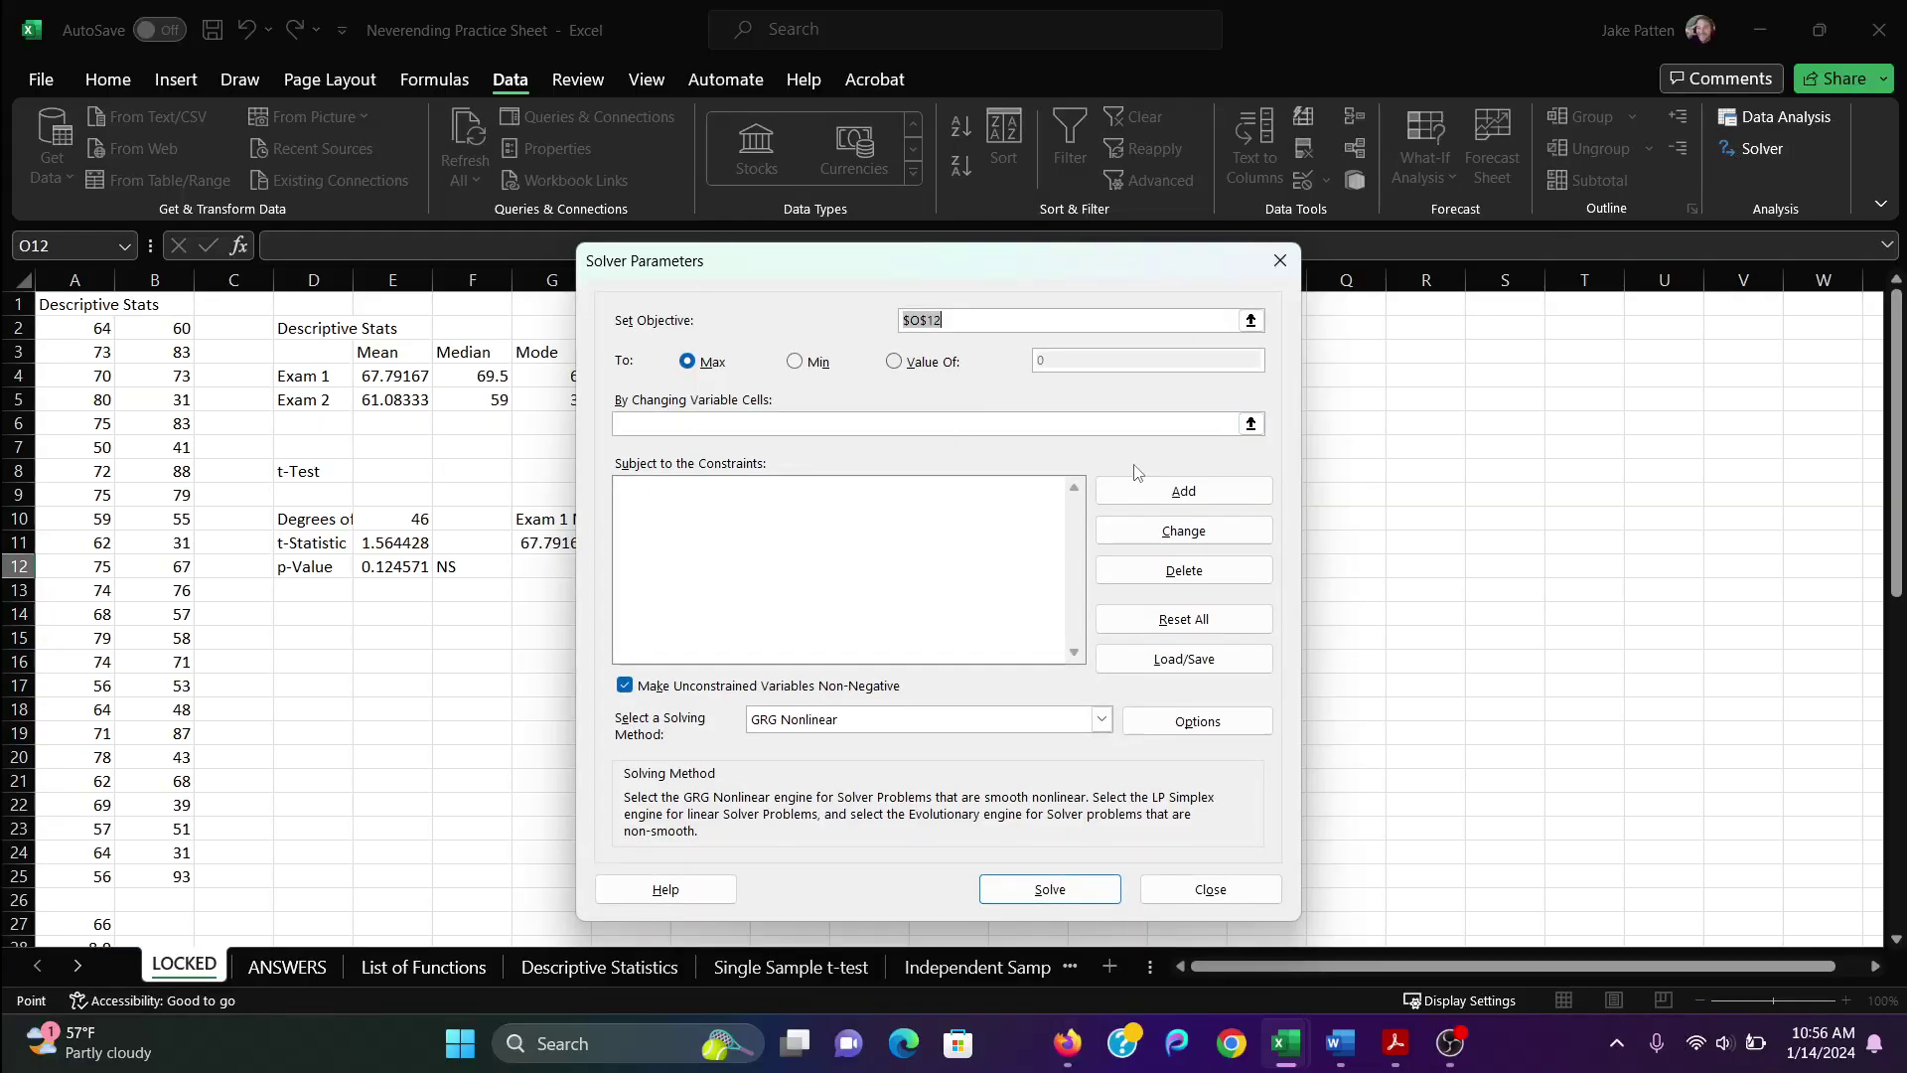
{"action": "left_click", "coordinate": [1210, 889]}
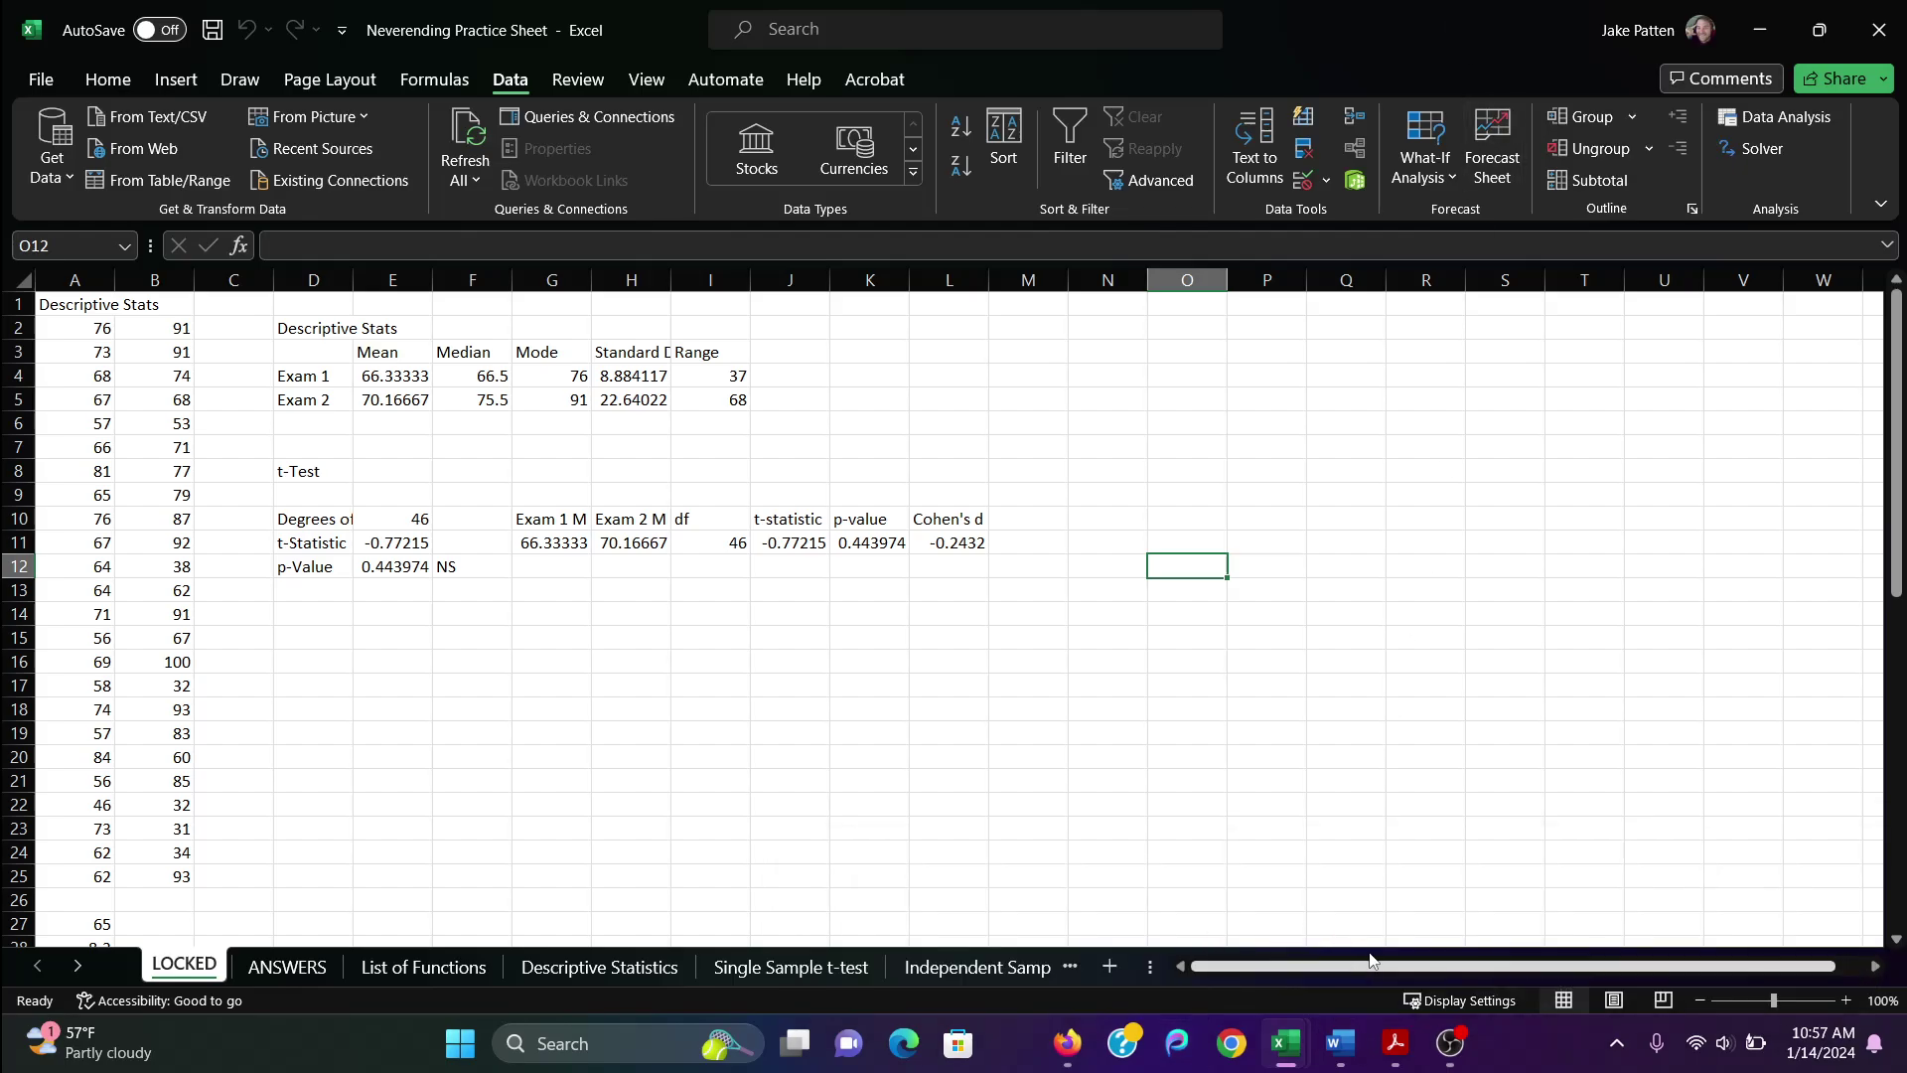
{"action": "mouse_move", "coordinate": [1084, 1036]}
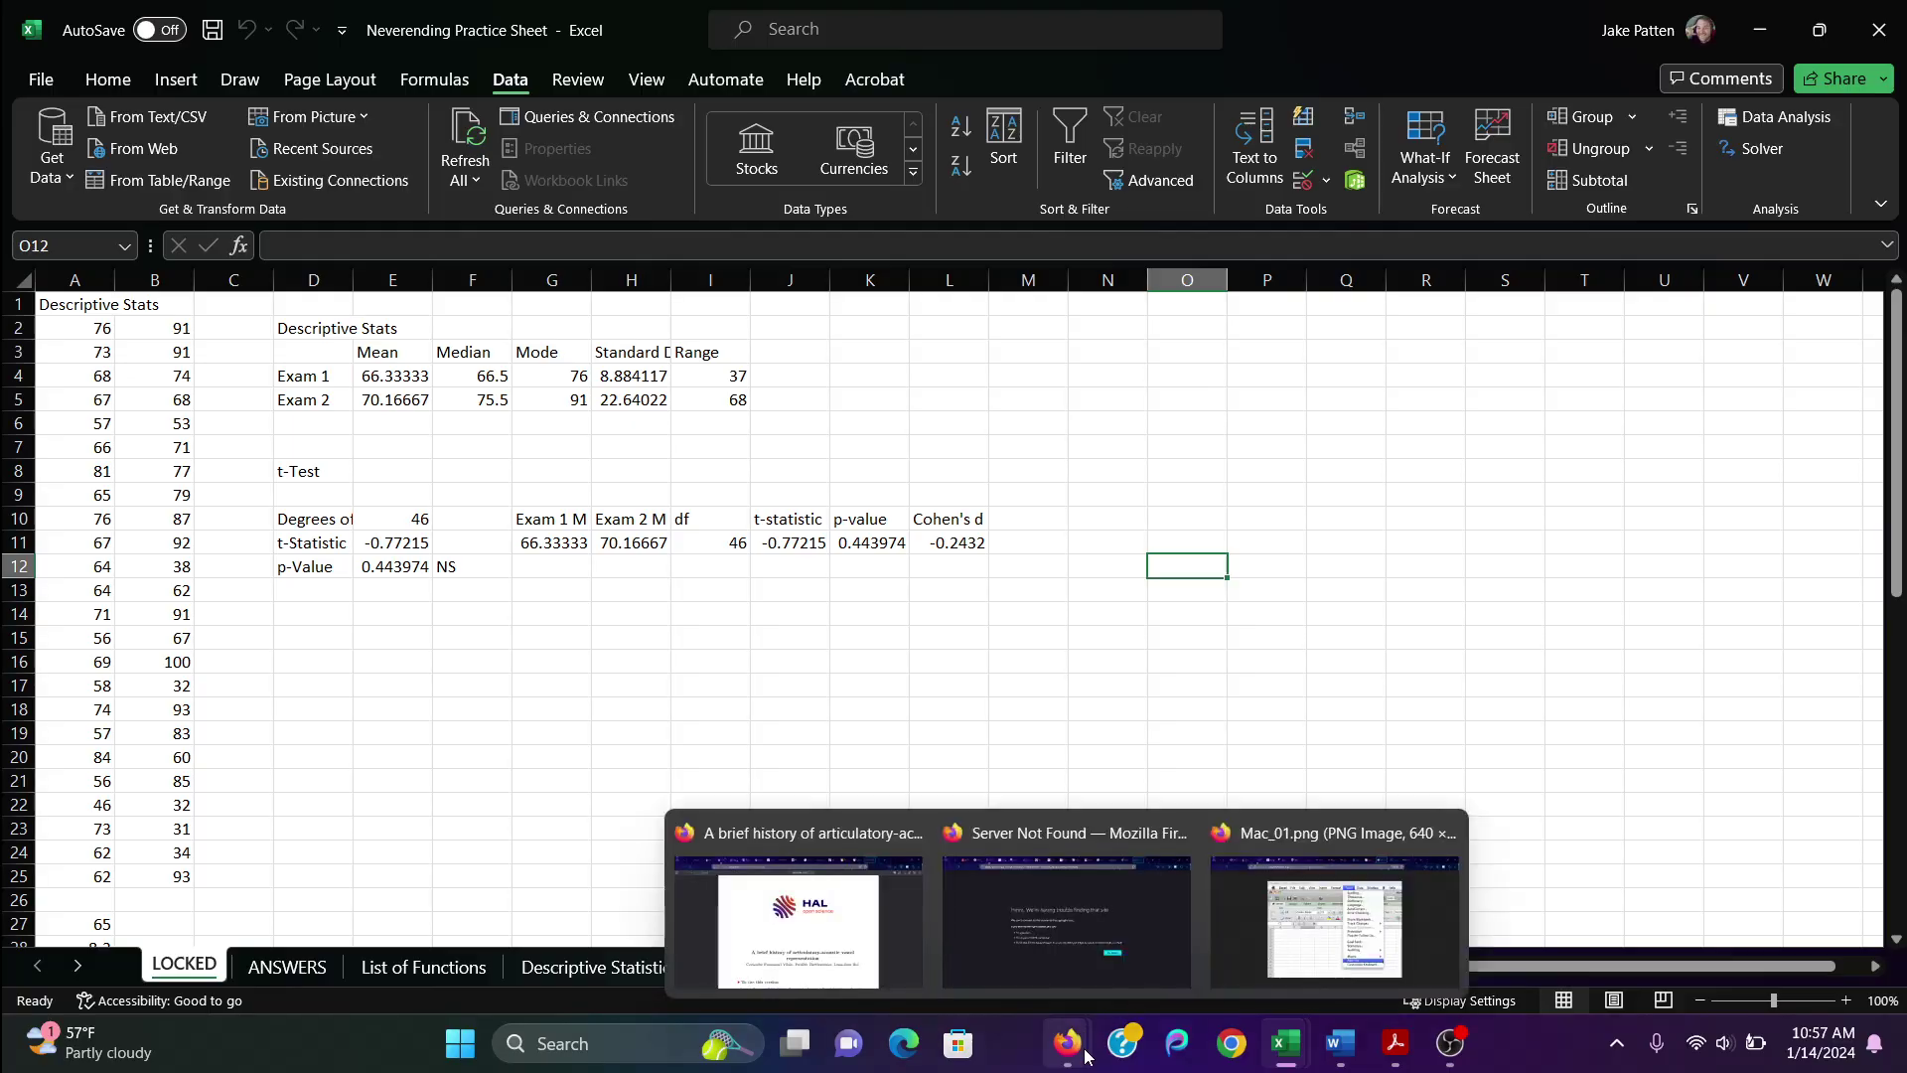
{"action": "left_click", "coordinate": [1321, 899]}
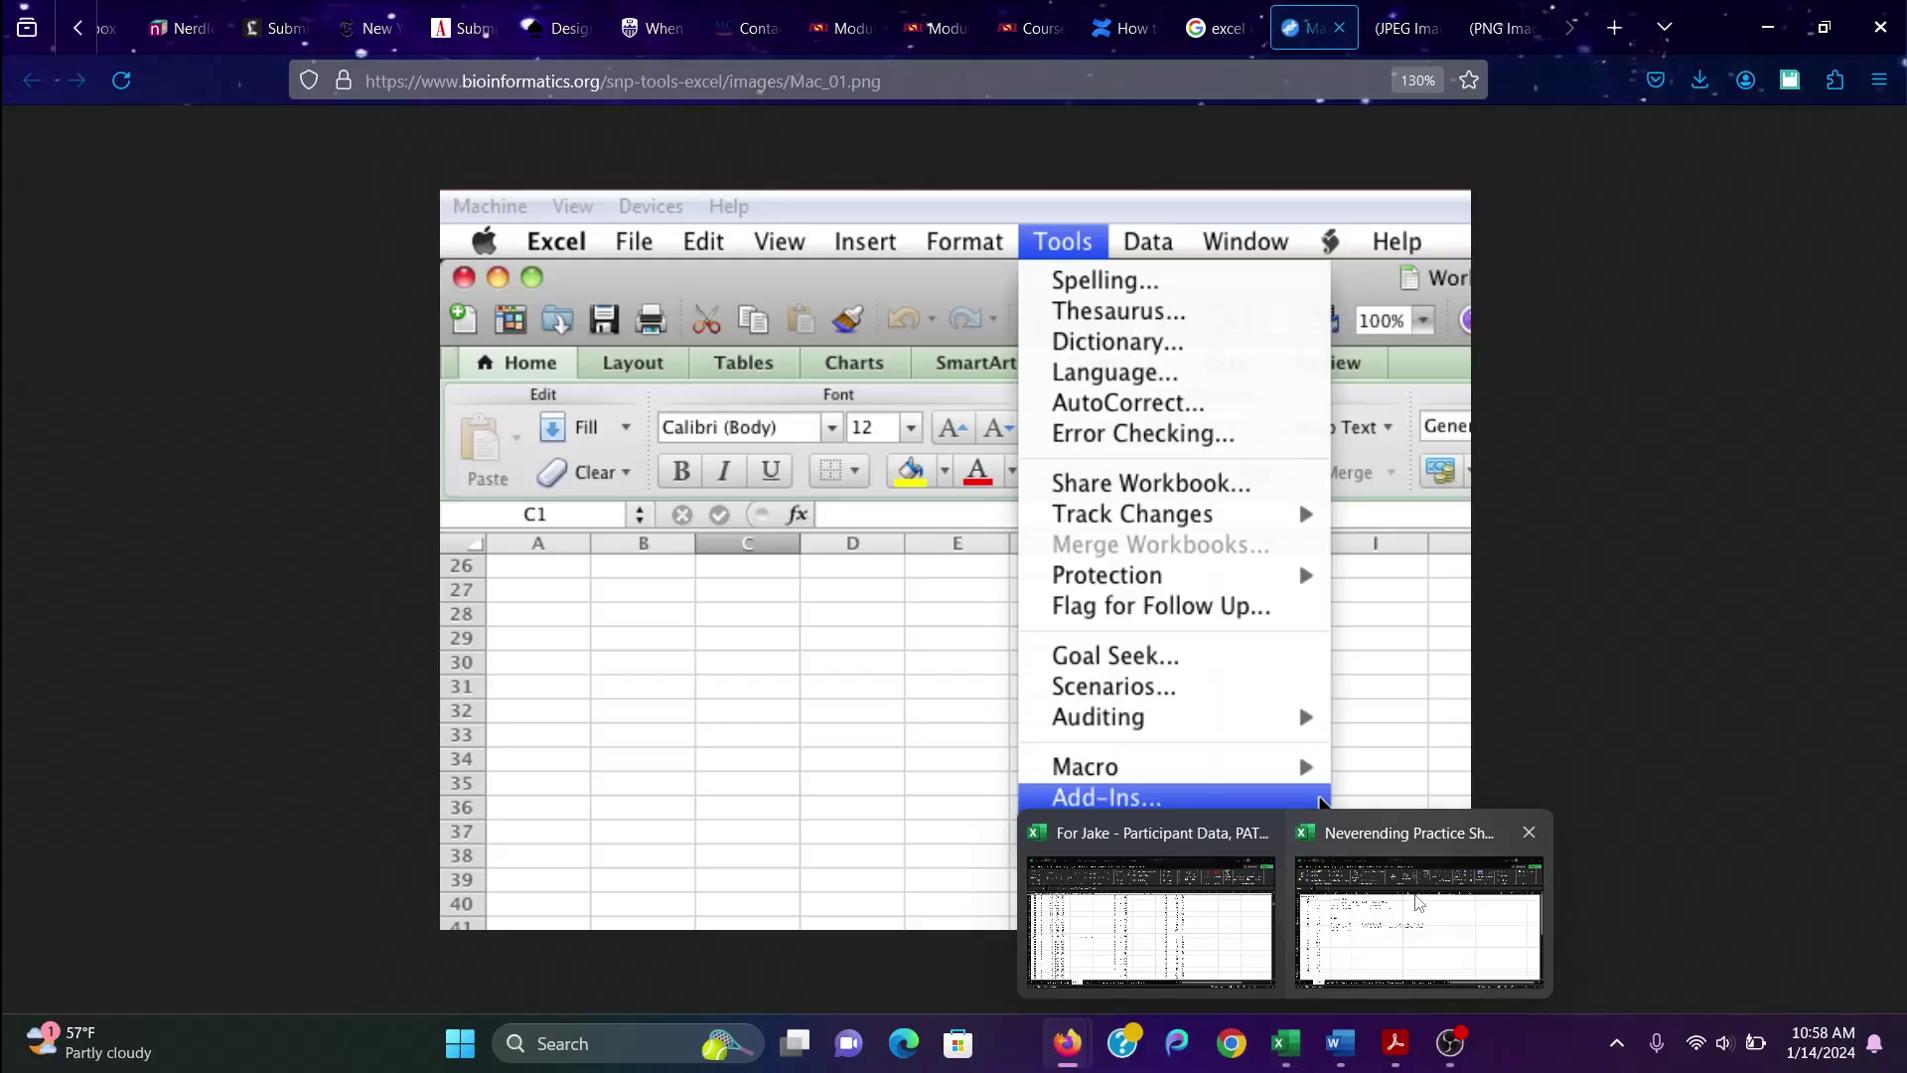
{"action": "left_click", "coordinate": [1419, 904]}
{"action": "left_click", "coordinate": [1798, 119]}
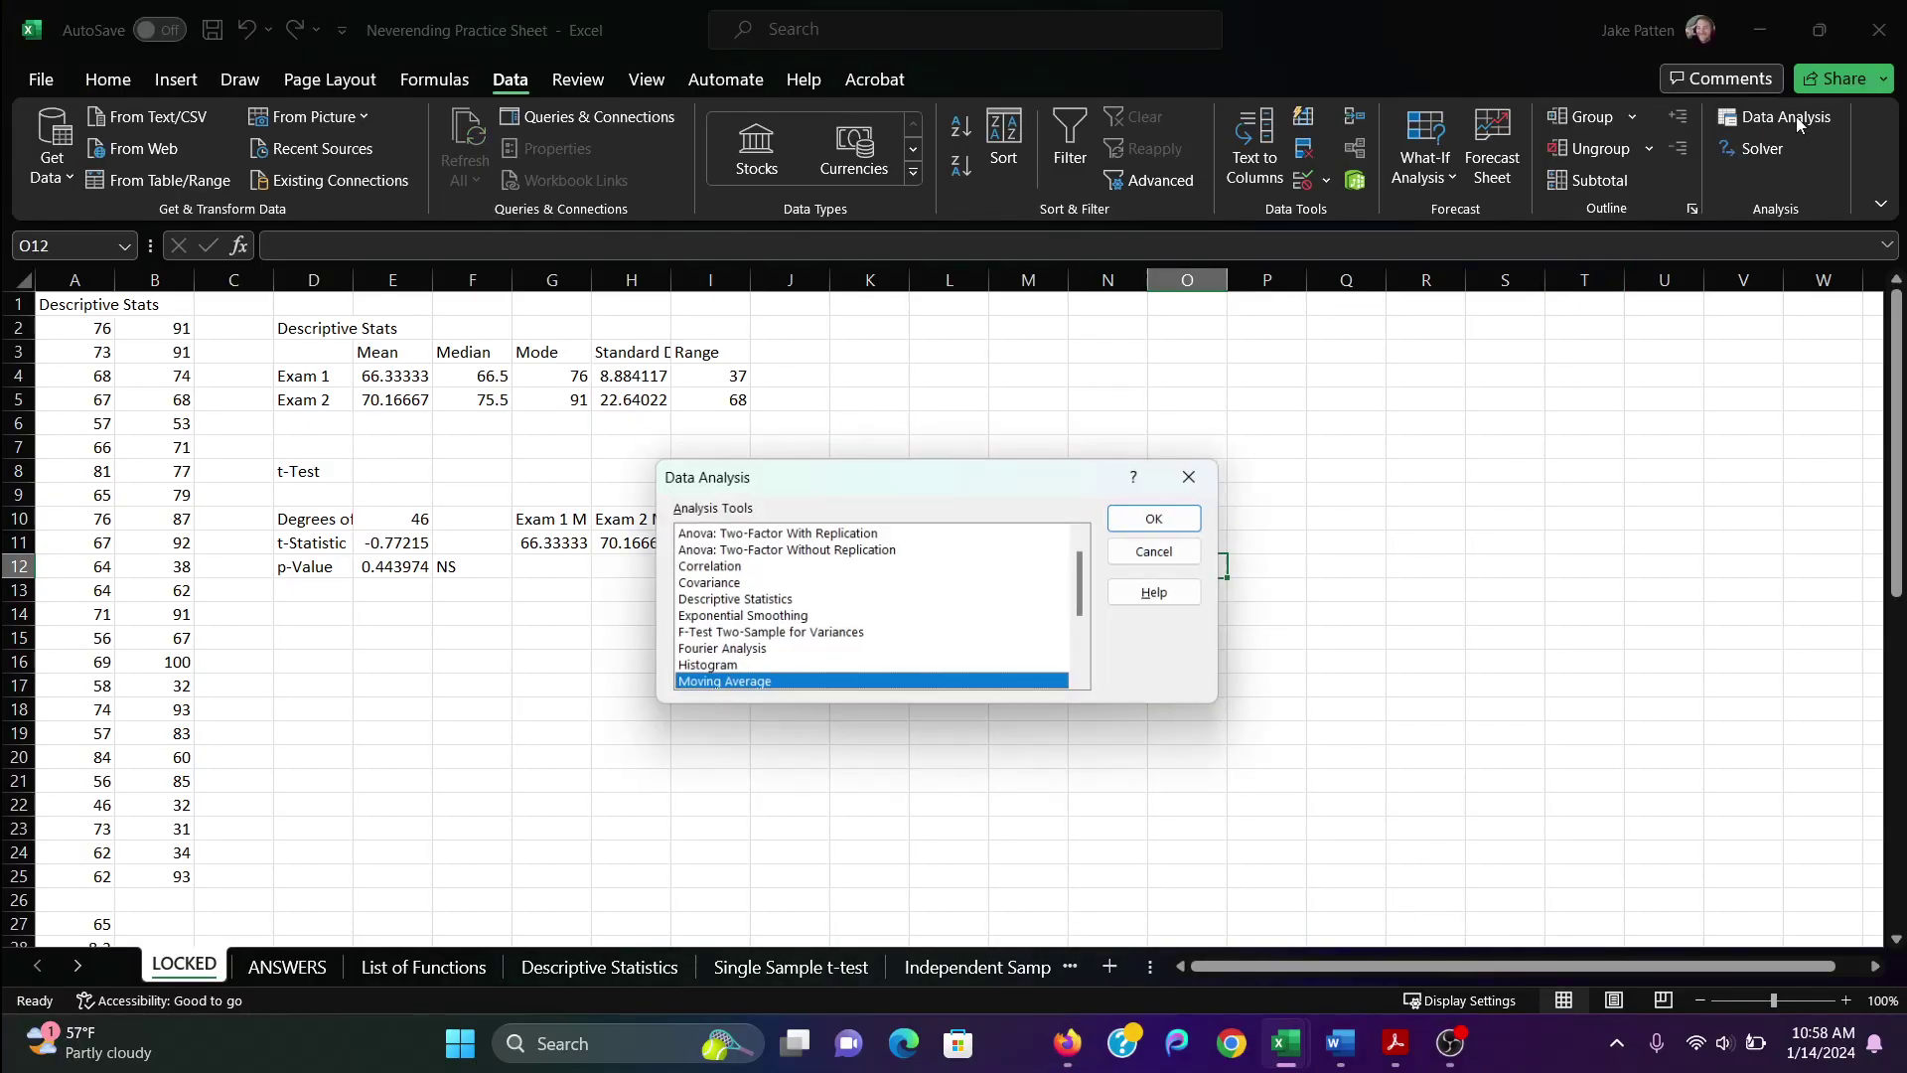
{"action": "left_click_drag", "start_coordinate": [940, 487], "coordinate": [1178, 393]}
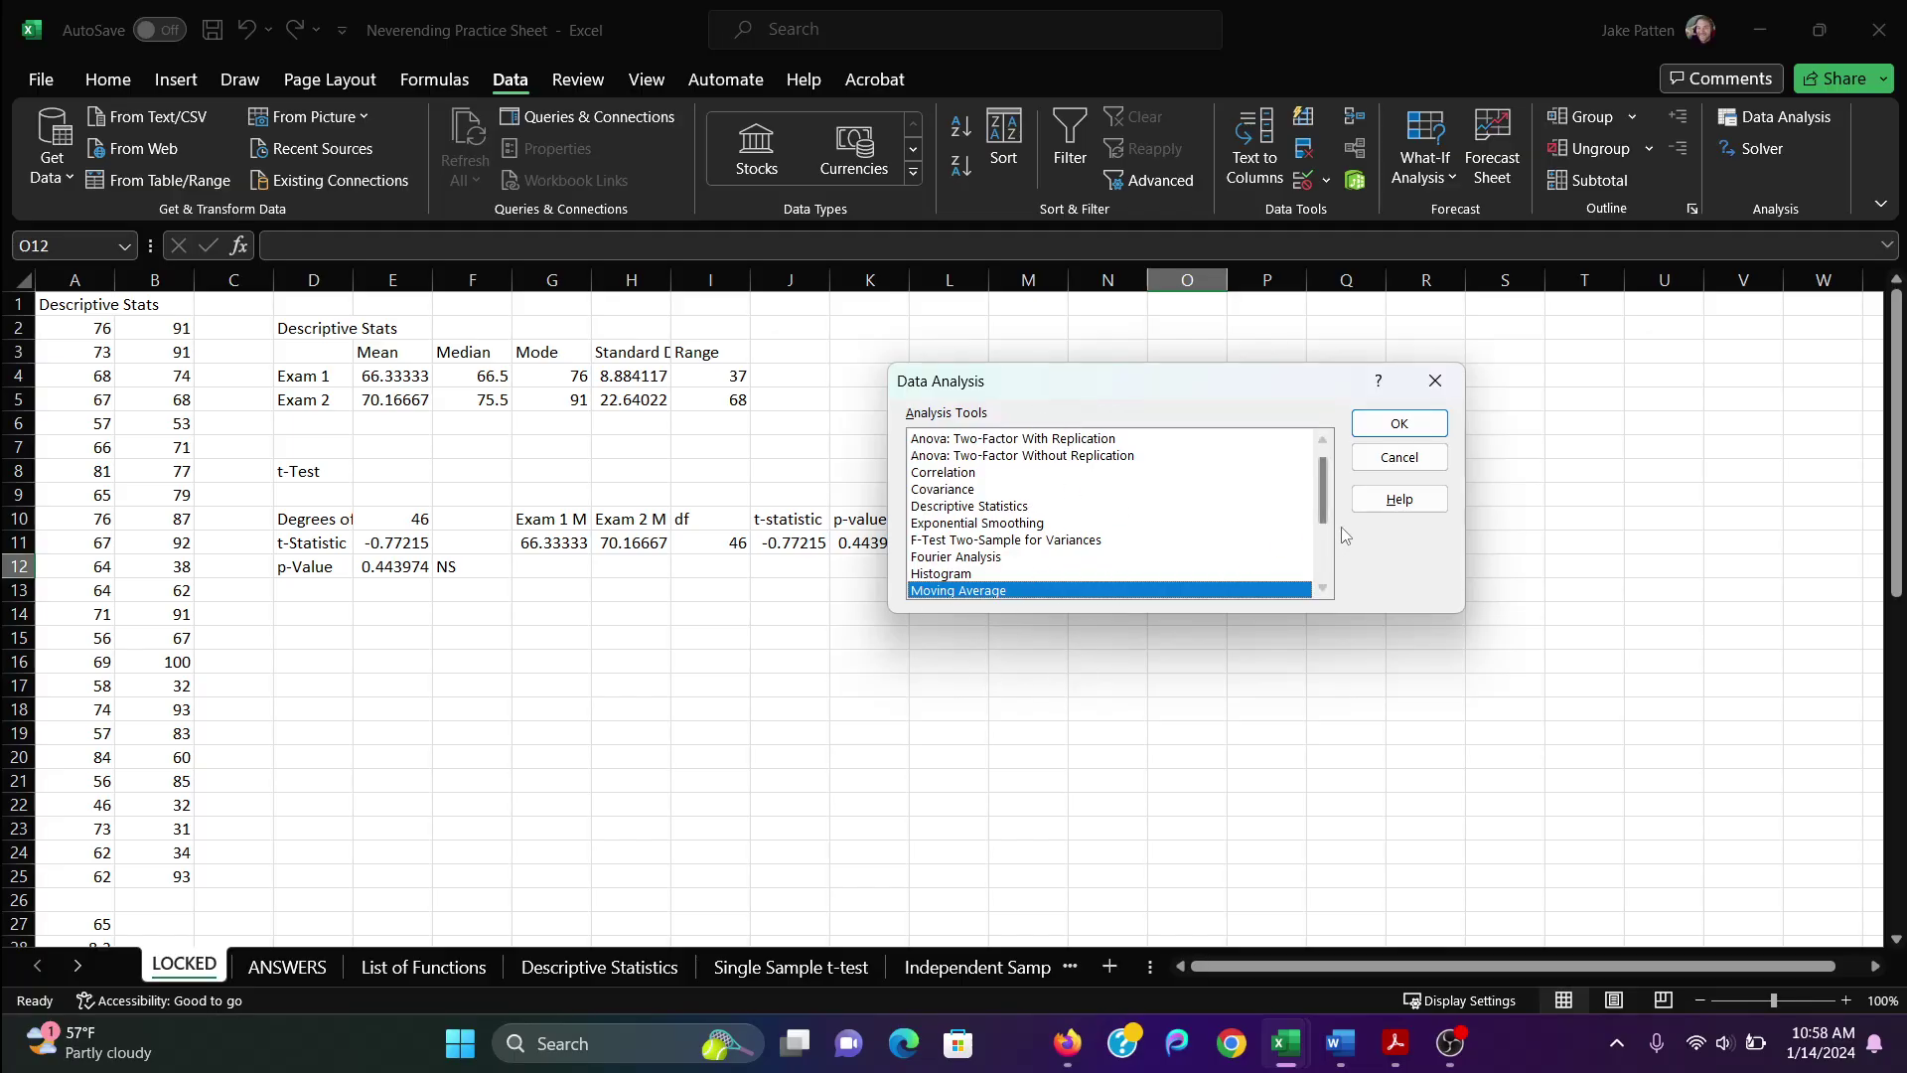
{"action": "left_click", "coordinate": [1401, 459]}
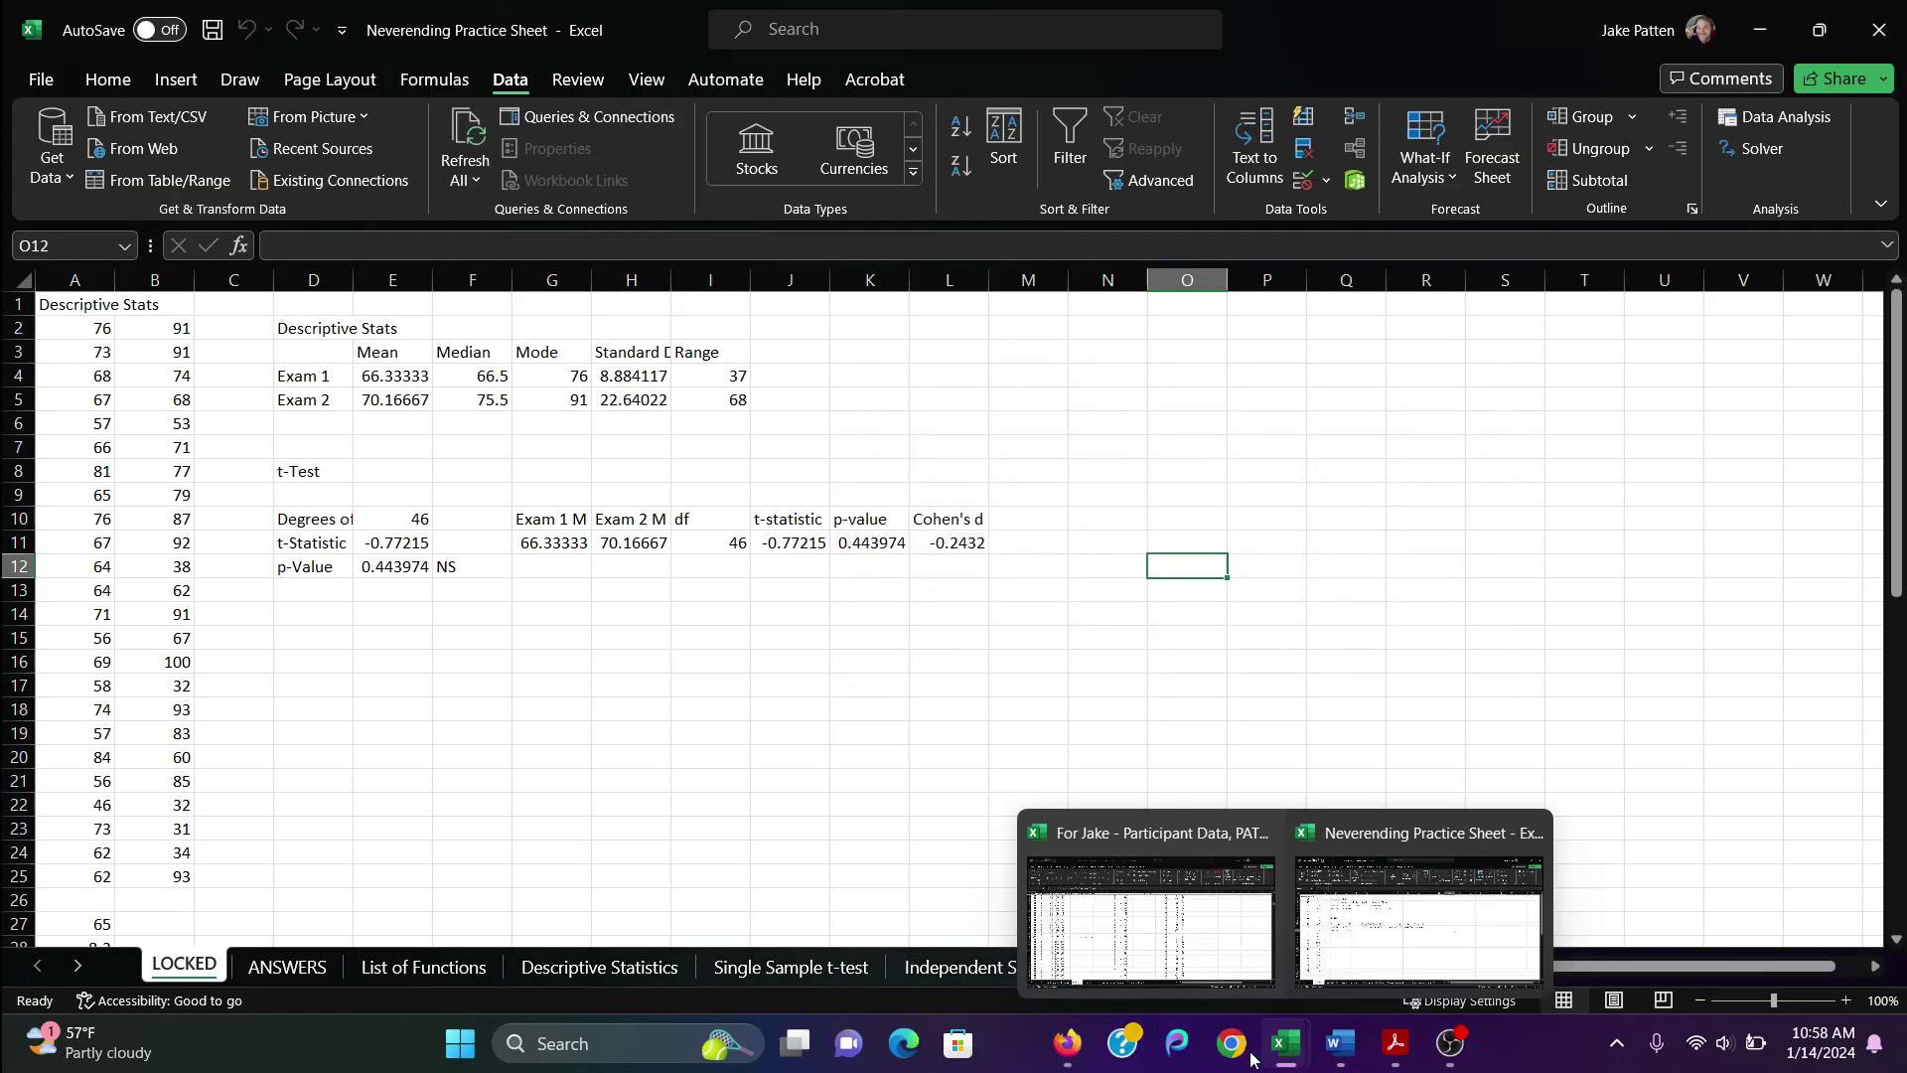
{"action": "mouse_move", "coordinate": [1068, 1043]}
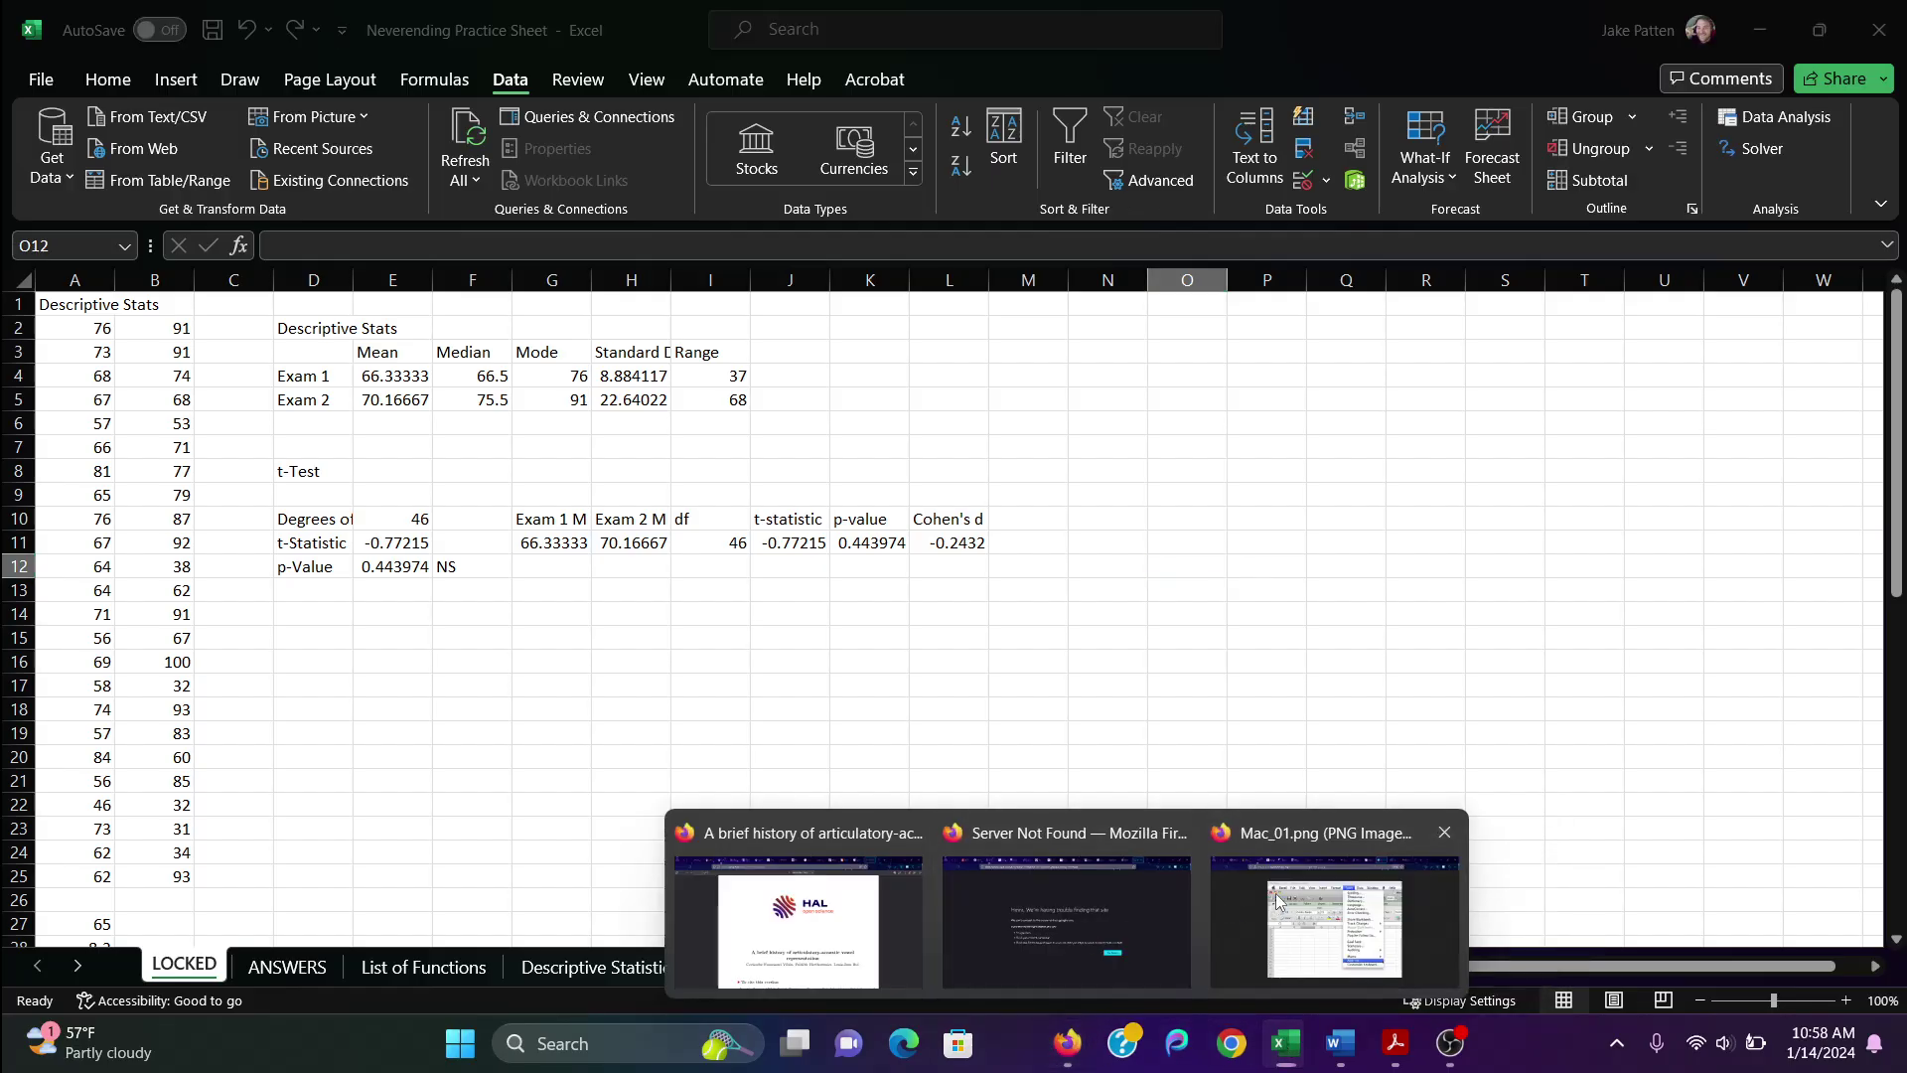
{"action": "left_click", "coordinate": [1078, 874]}
{"action": "left_click", "coordinate": [1395, 8]}
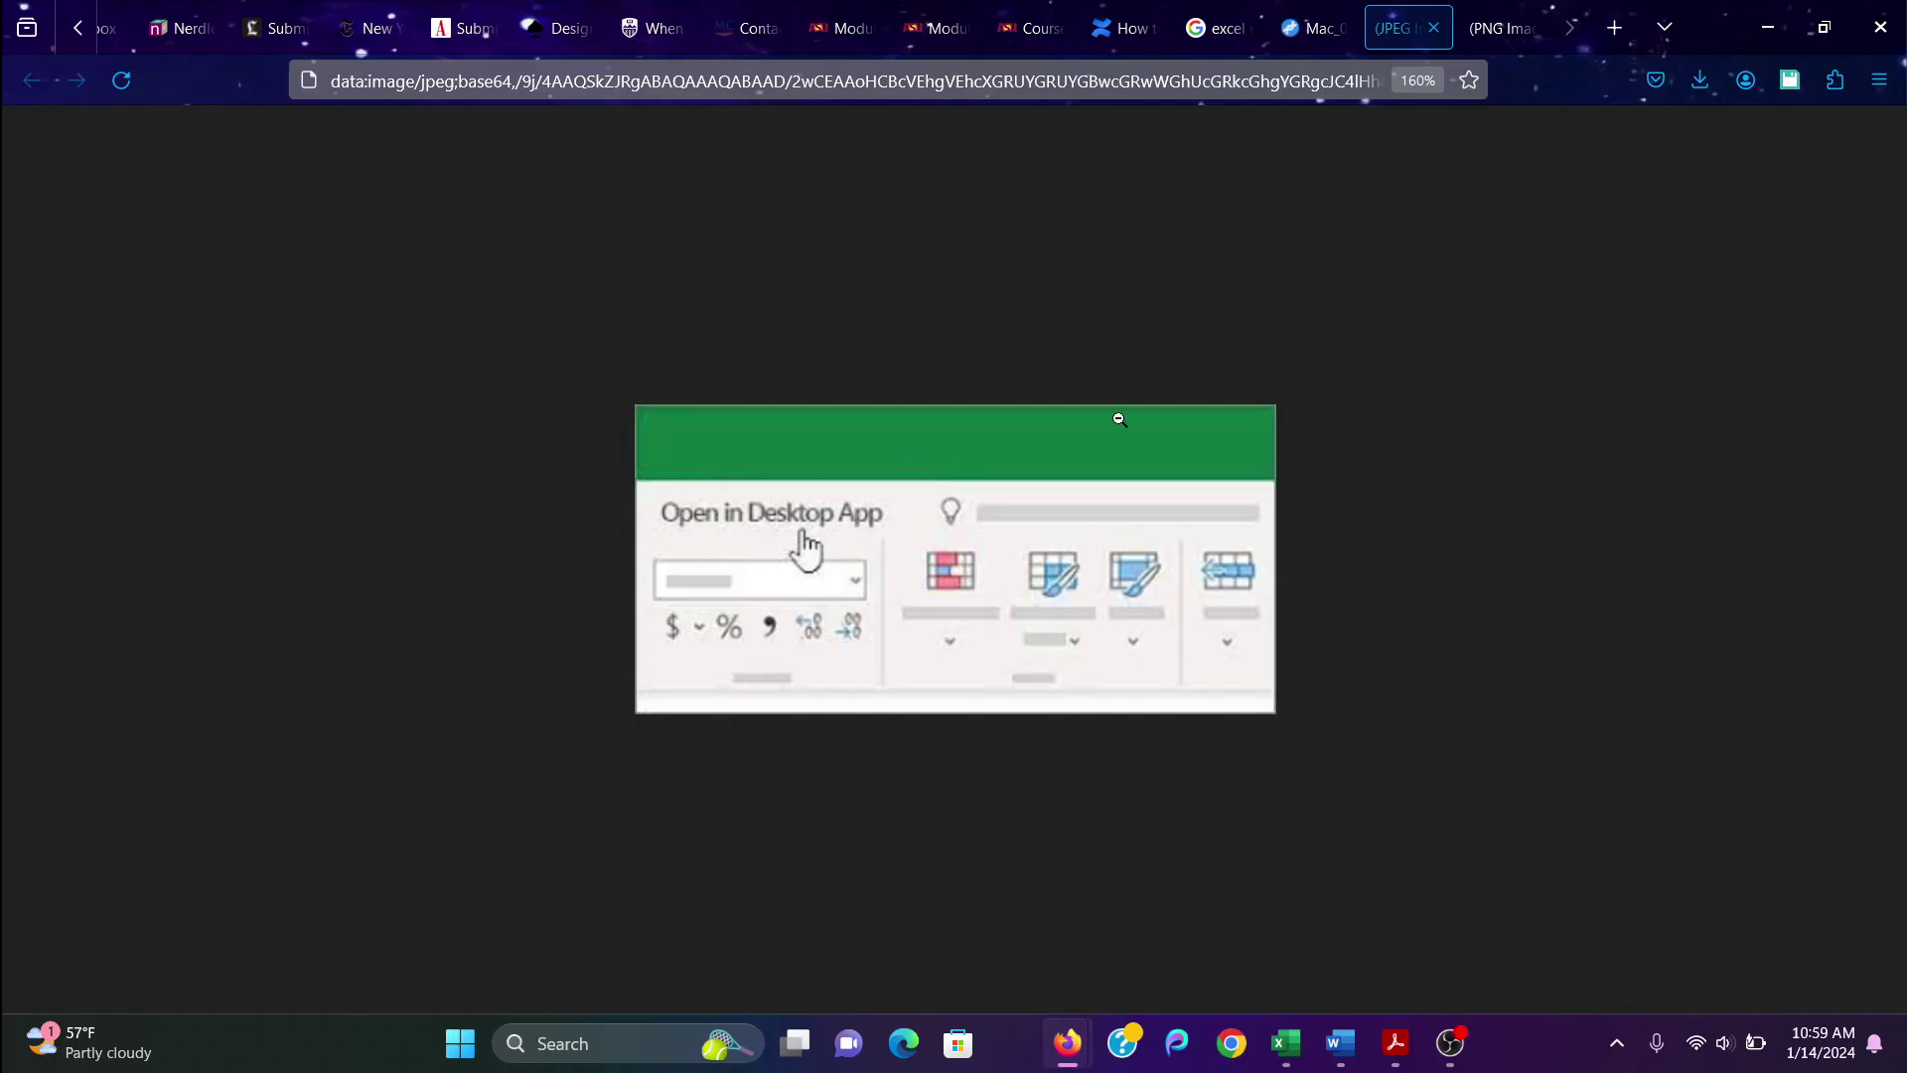
{"action": "left_click", "coordinate": [1500, 39]}
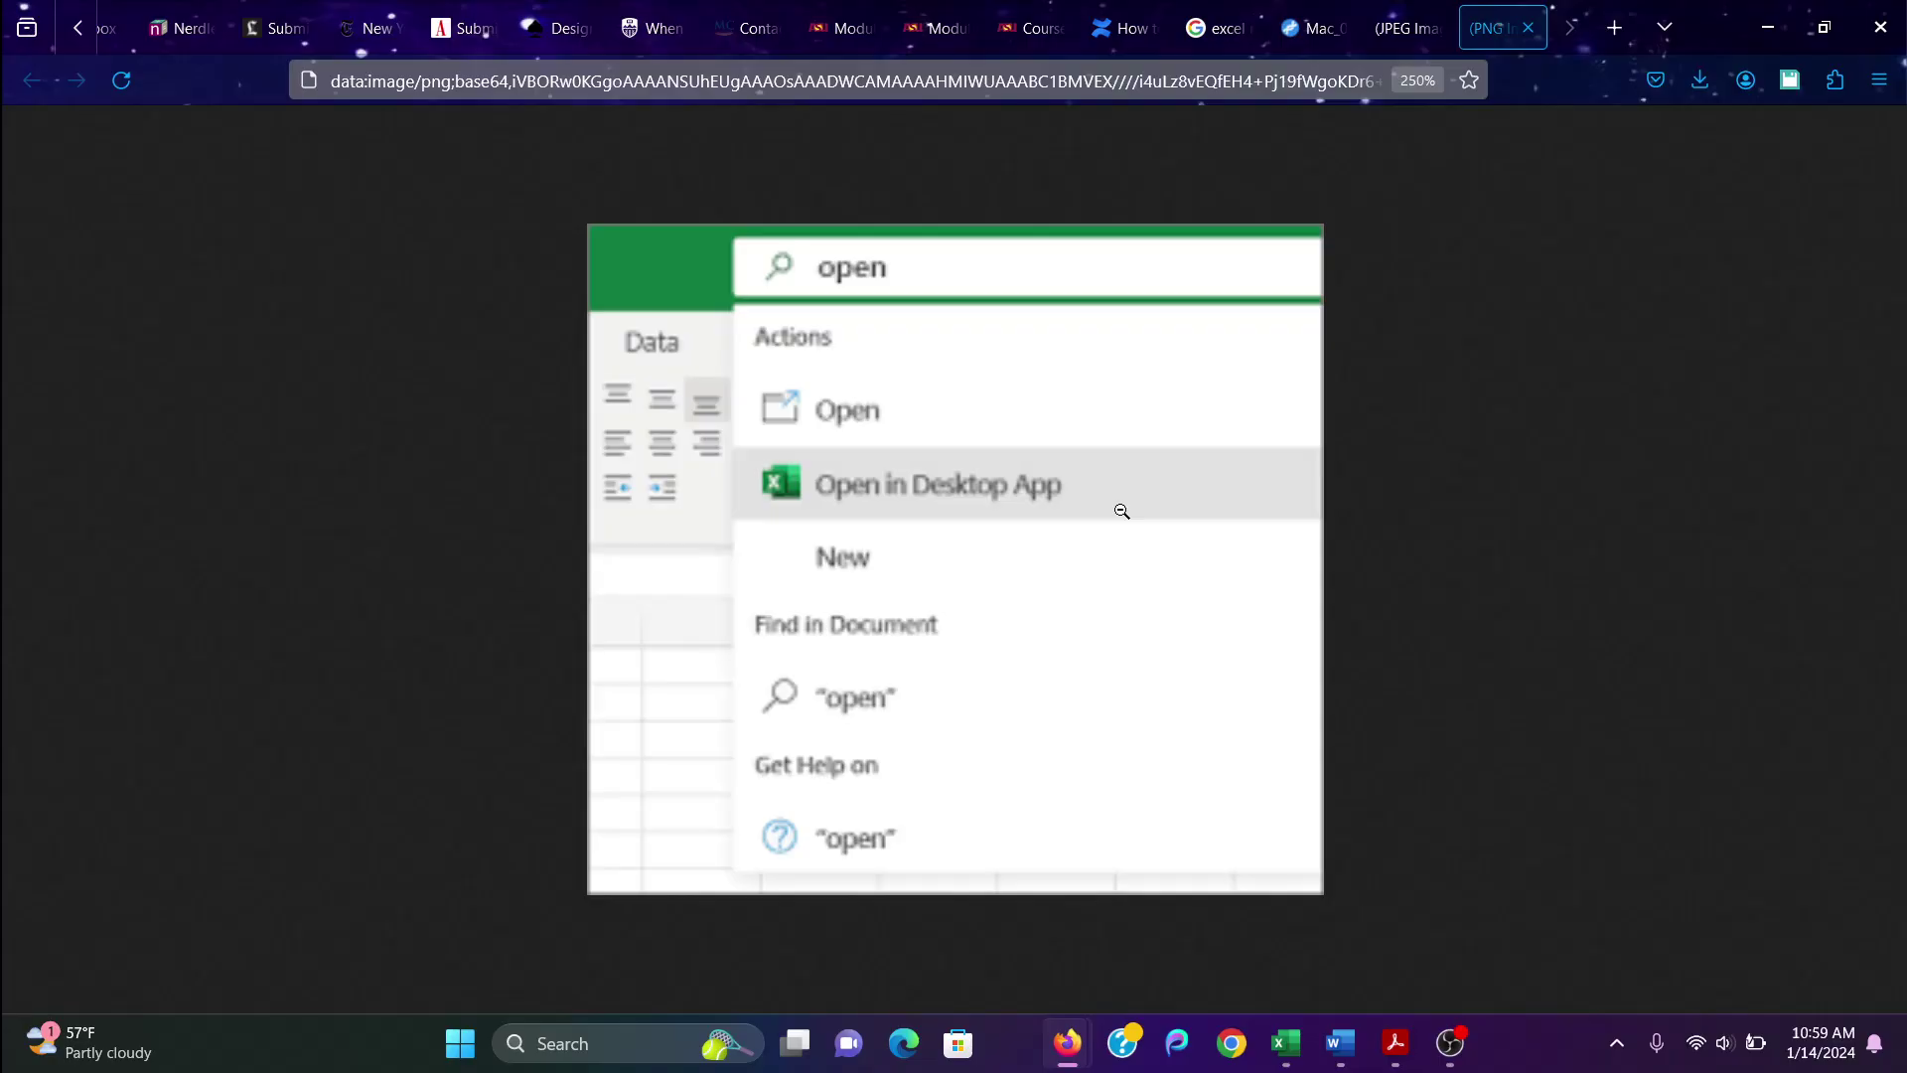
{"action": "mouse_move", "coordinate": [1286, 1043]}
{"action": "left_click", "coordinate": [1386, 878]}
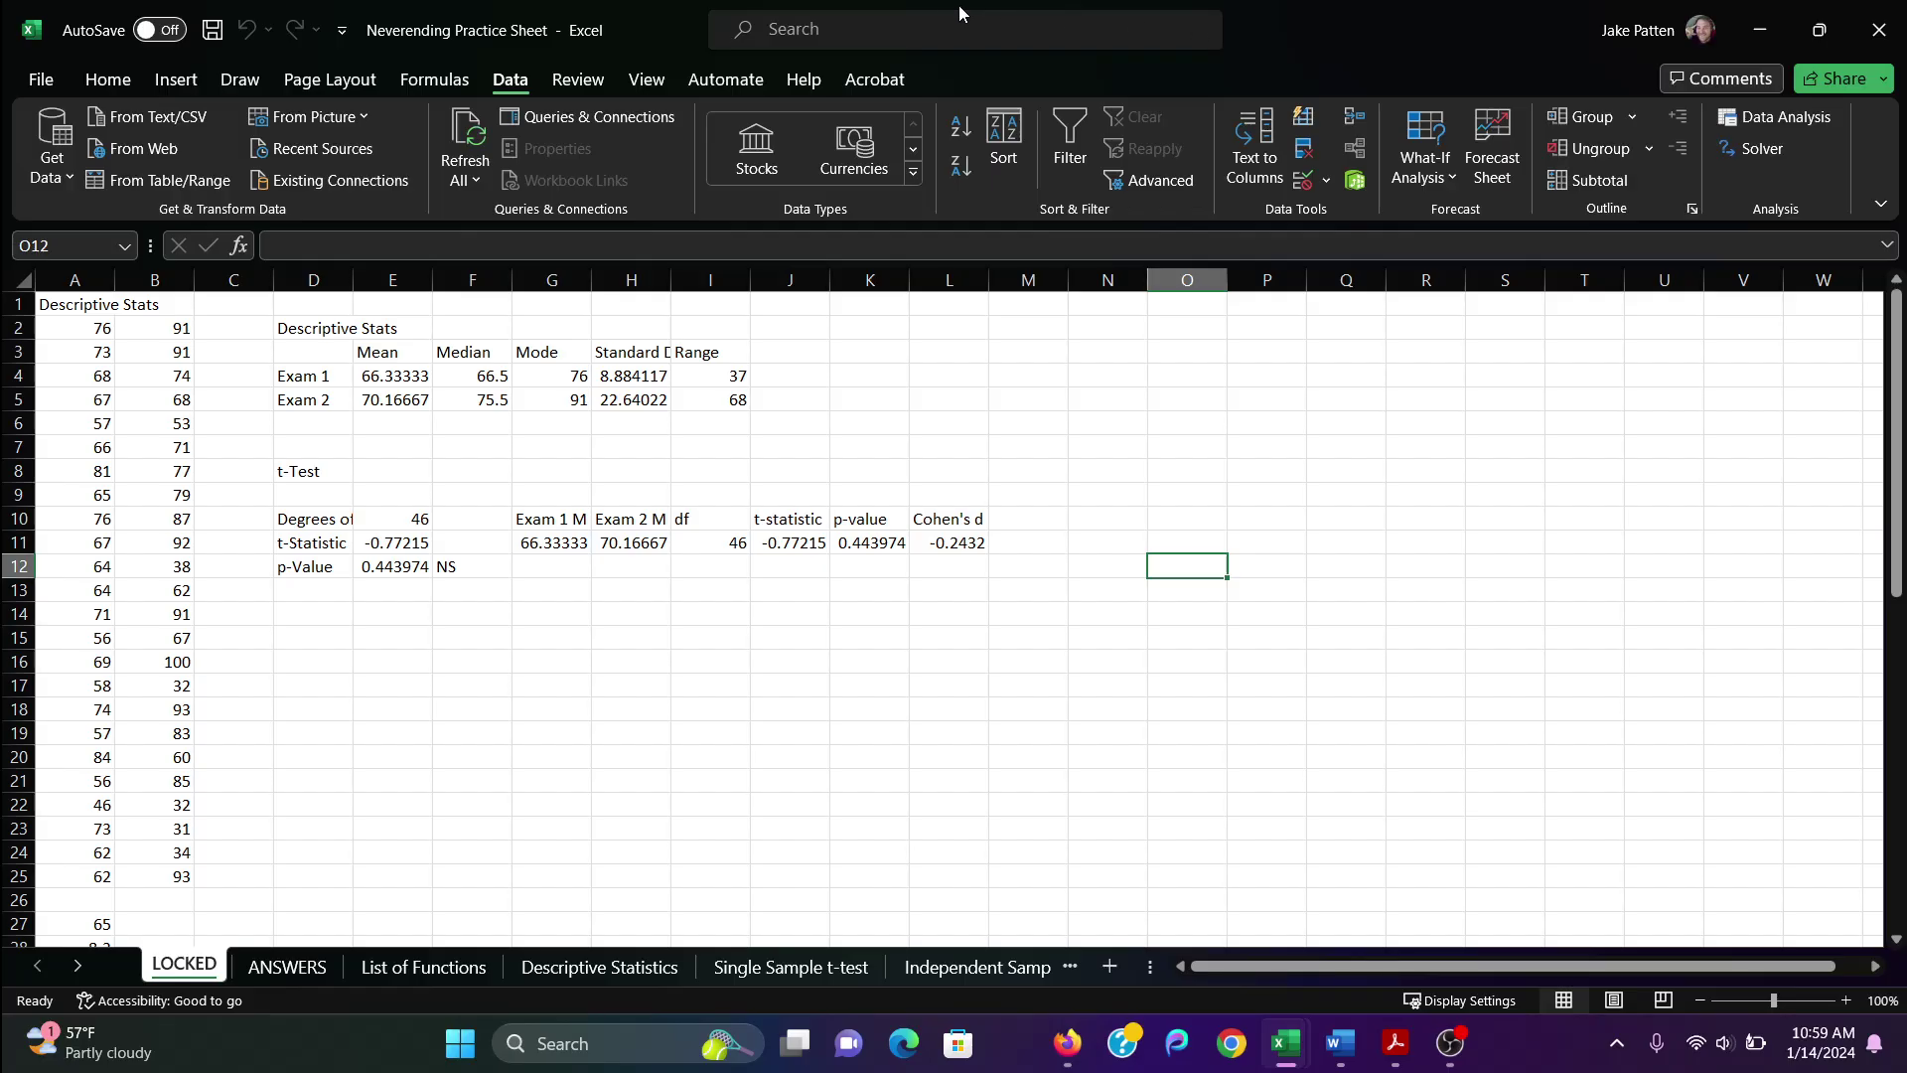
{"action": "left_click", "coordinate": [905, 41]}
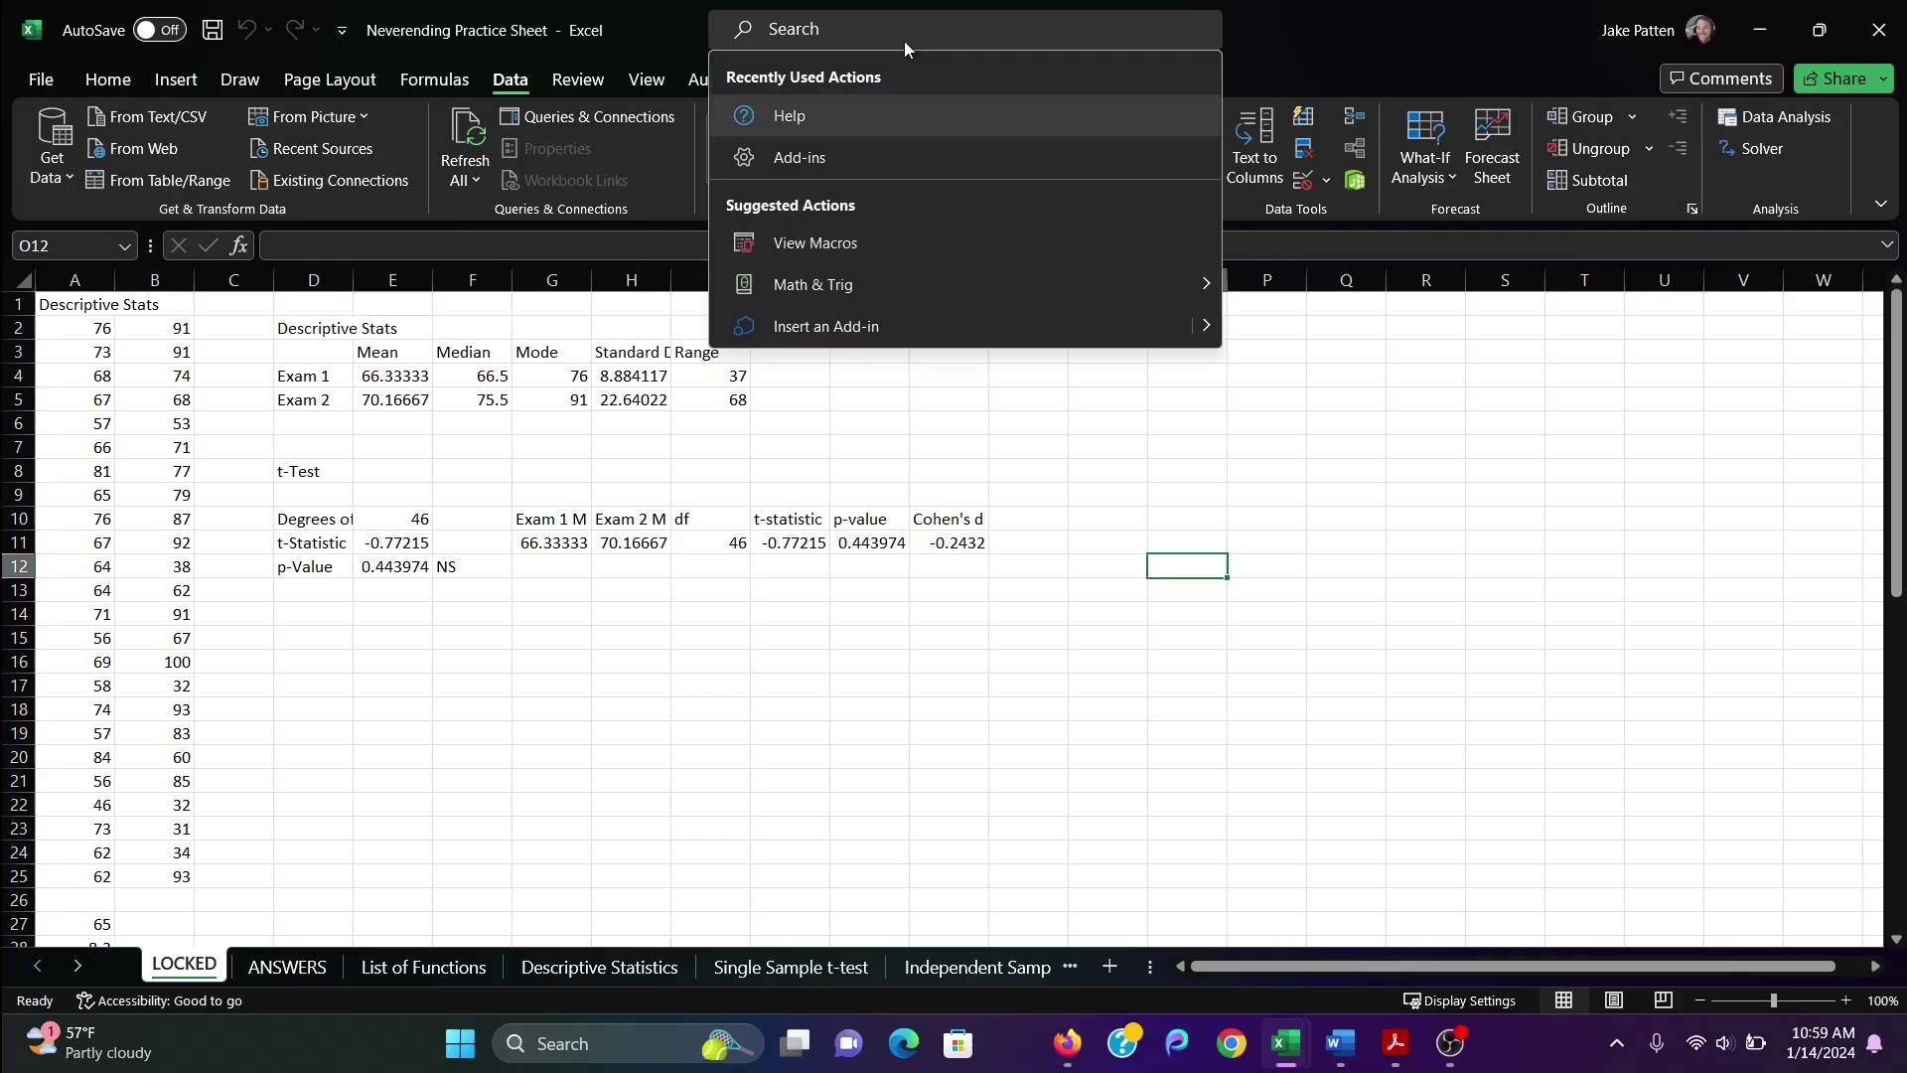
{"action": "type", "text": "open"}
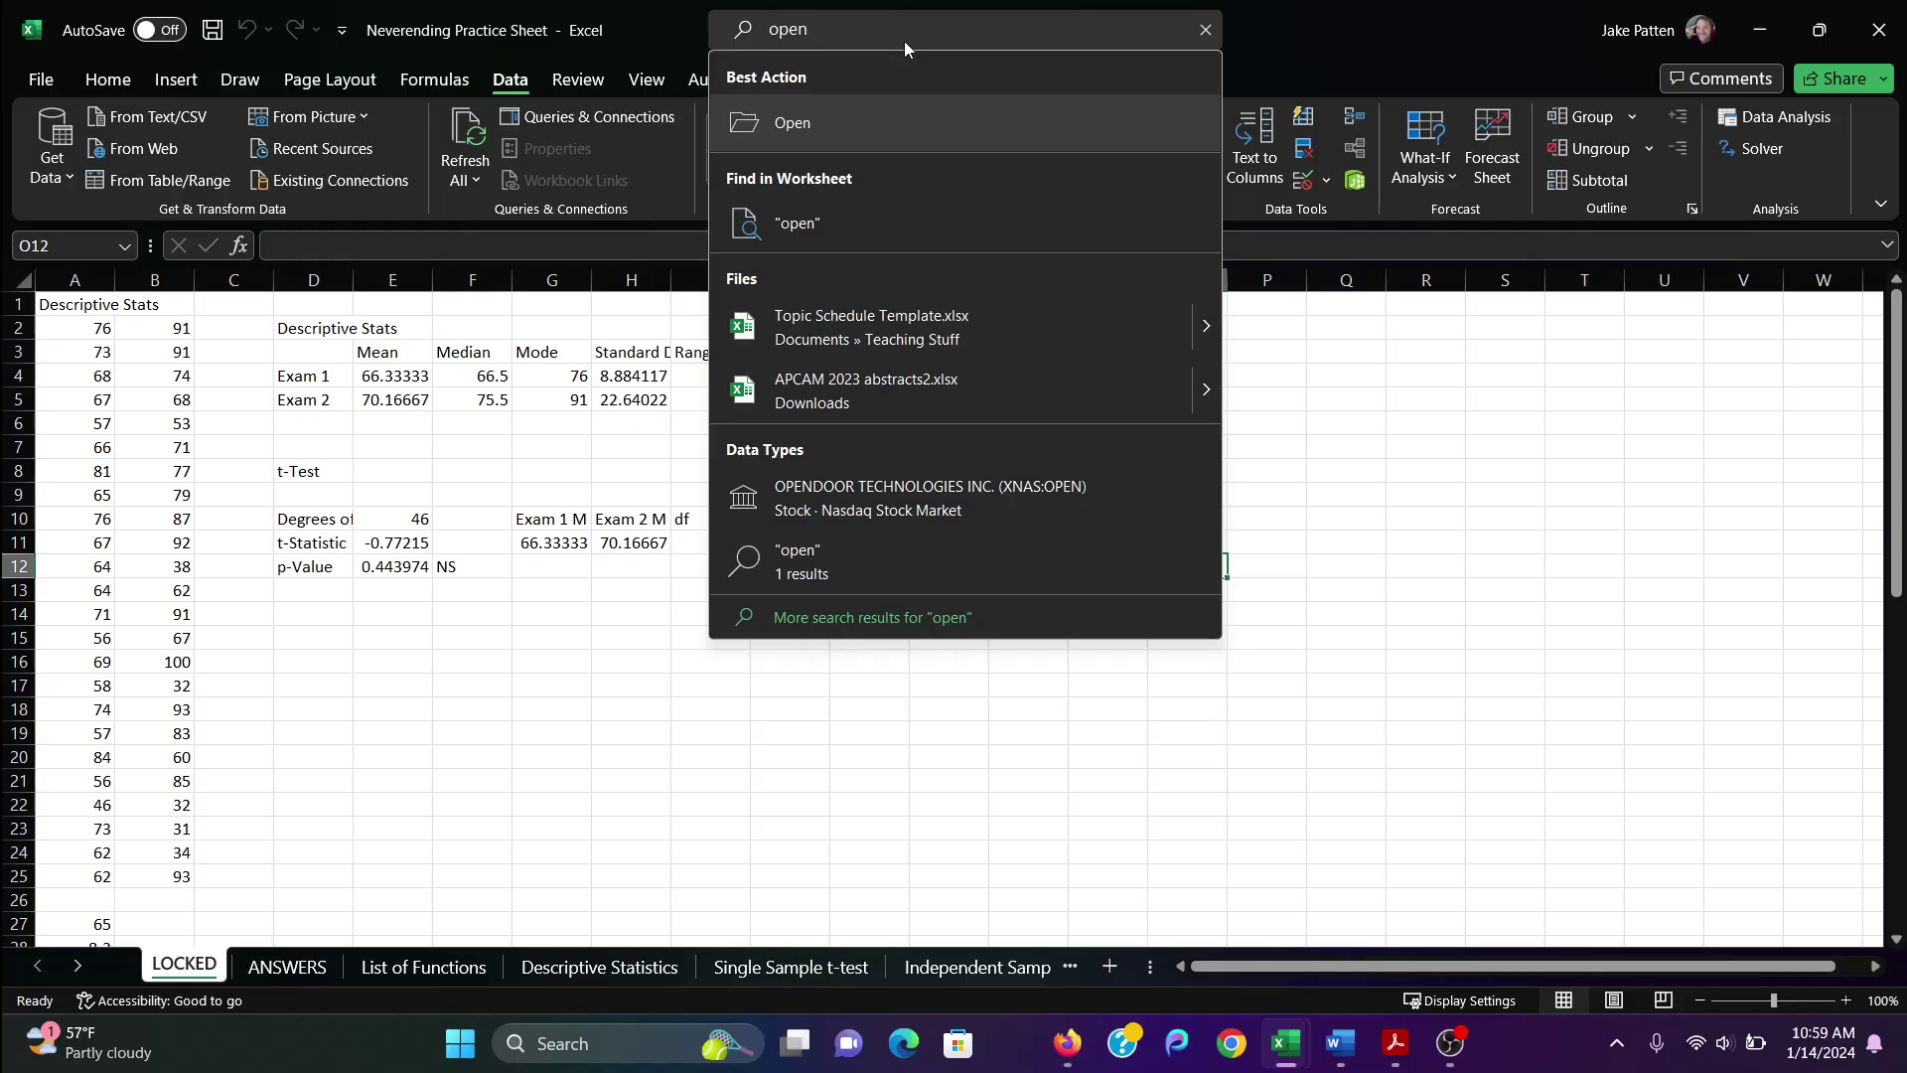
{"action": "key", "text": "BackSpace"}
{"action": "key", "text": "BackSpace"}
{"action": "key", "text": "BackSpace"}
{"action": "key", "text": "BackSpace"}
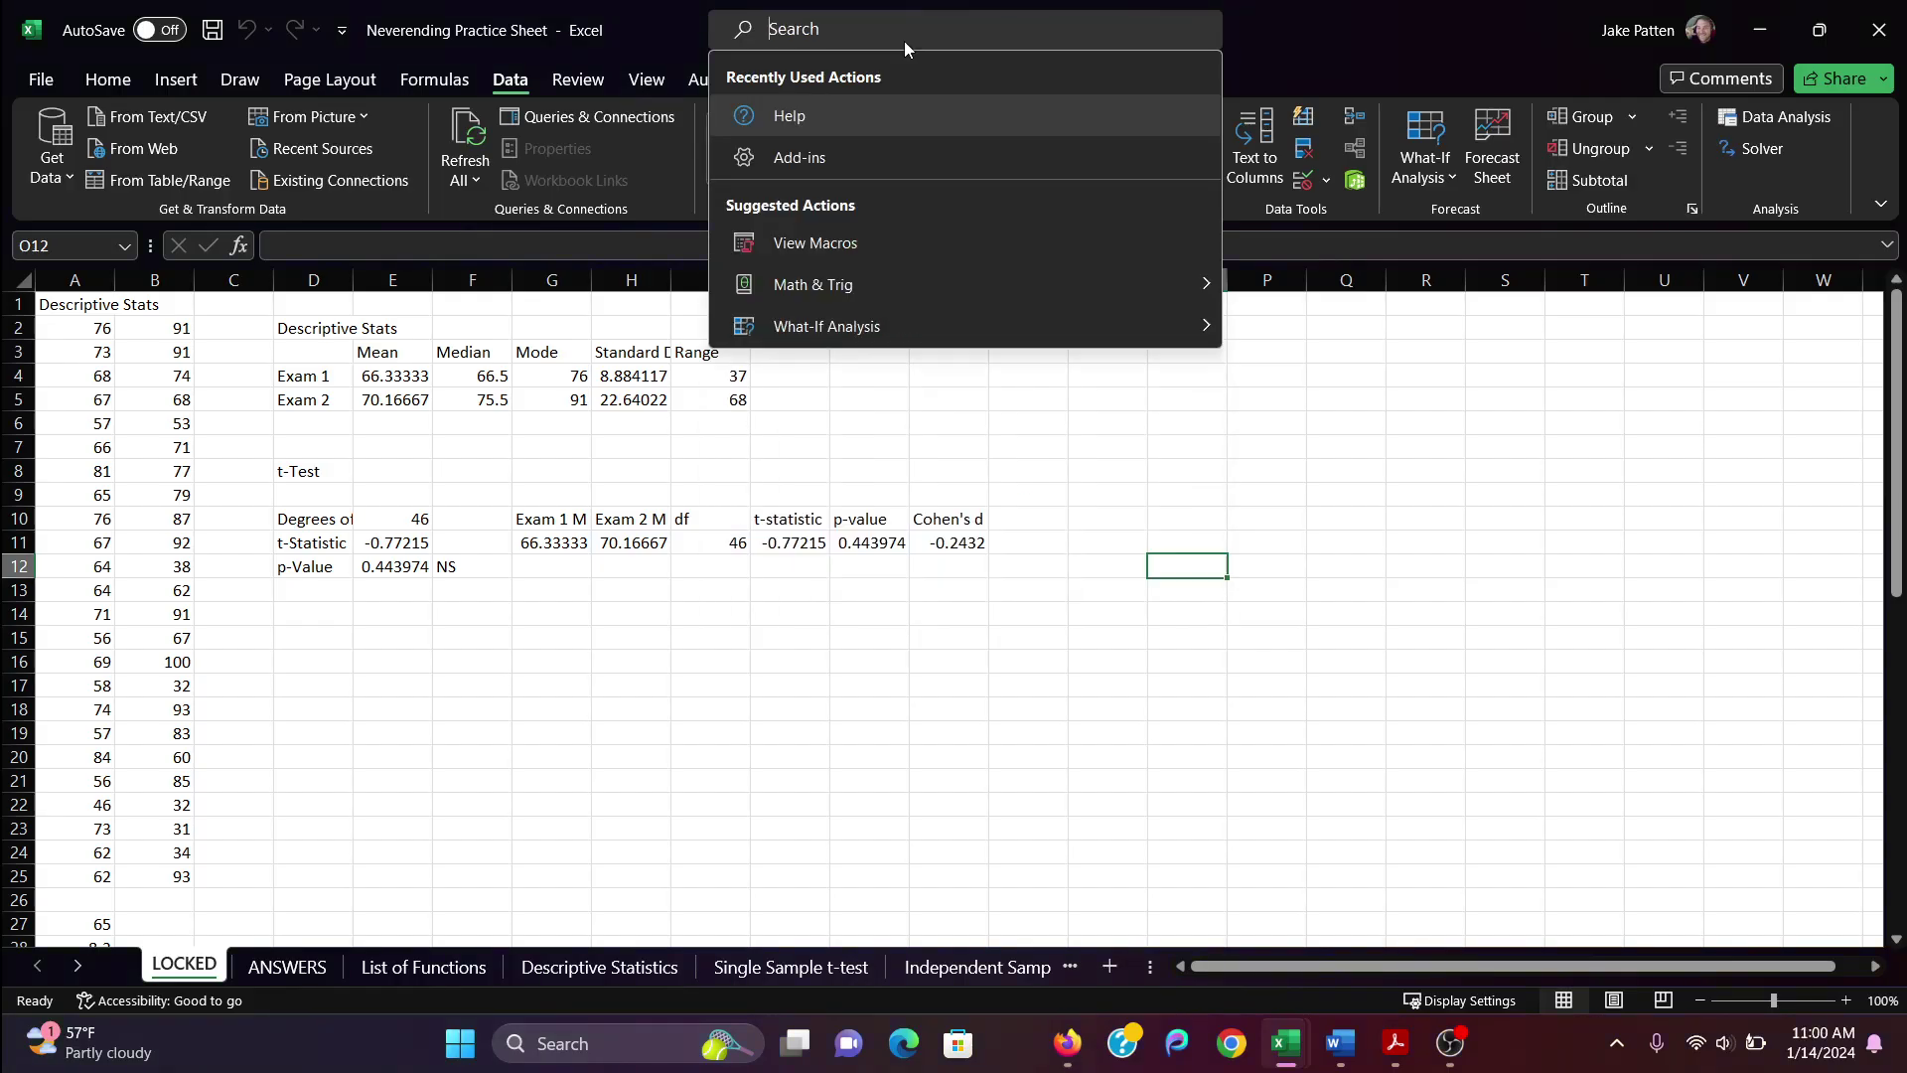
{"action": "left_click", "coordinate": [1394, 59]}
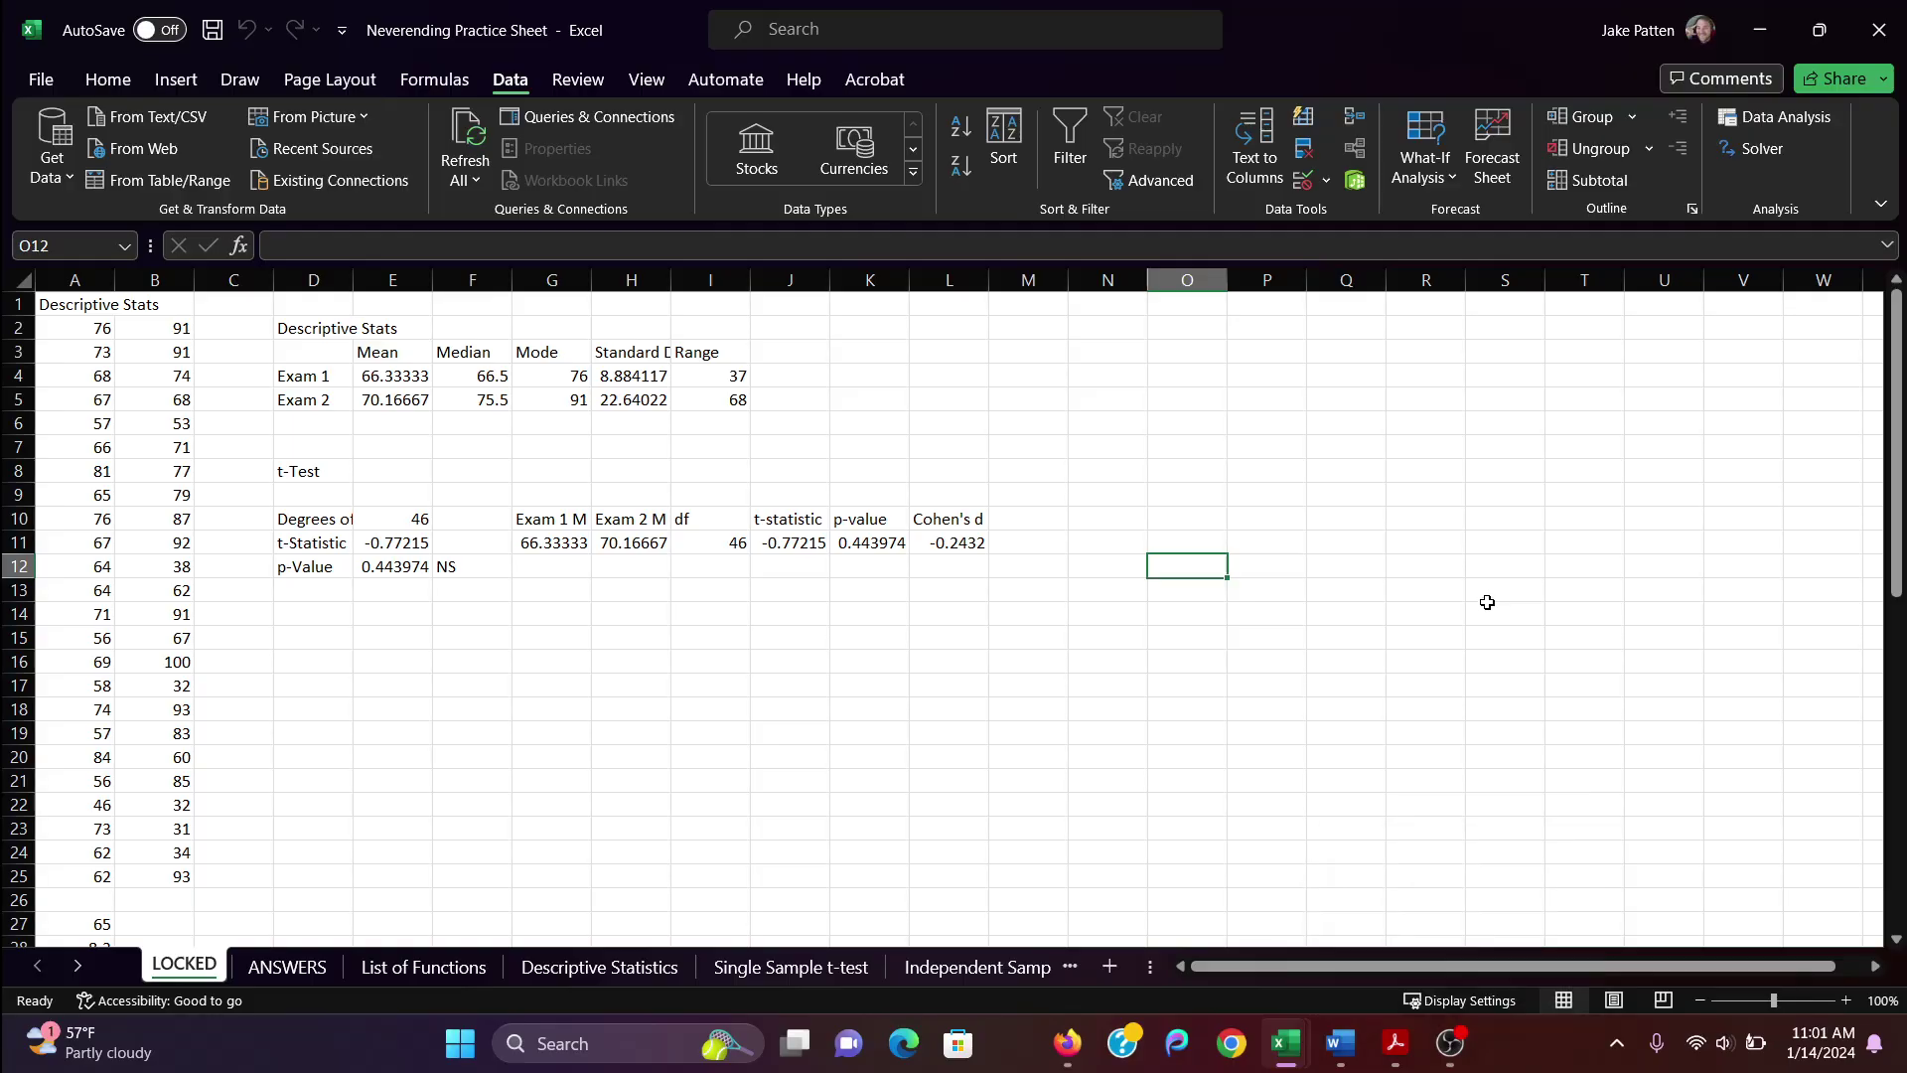
Bring OBS Studio to the front from the taskbar.
{"action": "left_click", "coordinate": [1450, 1043]}
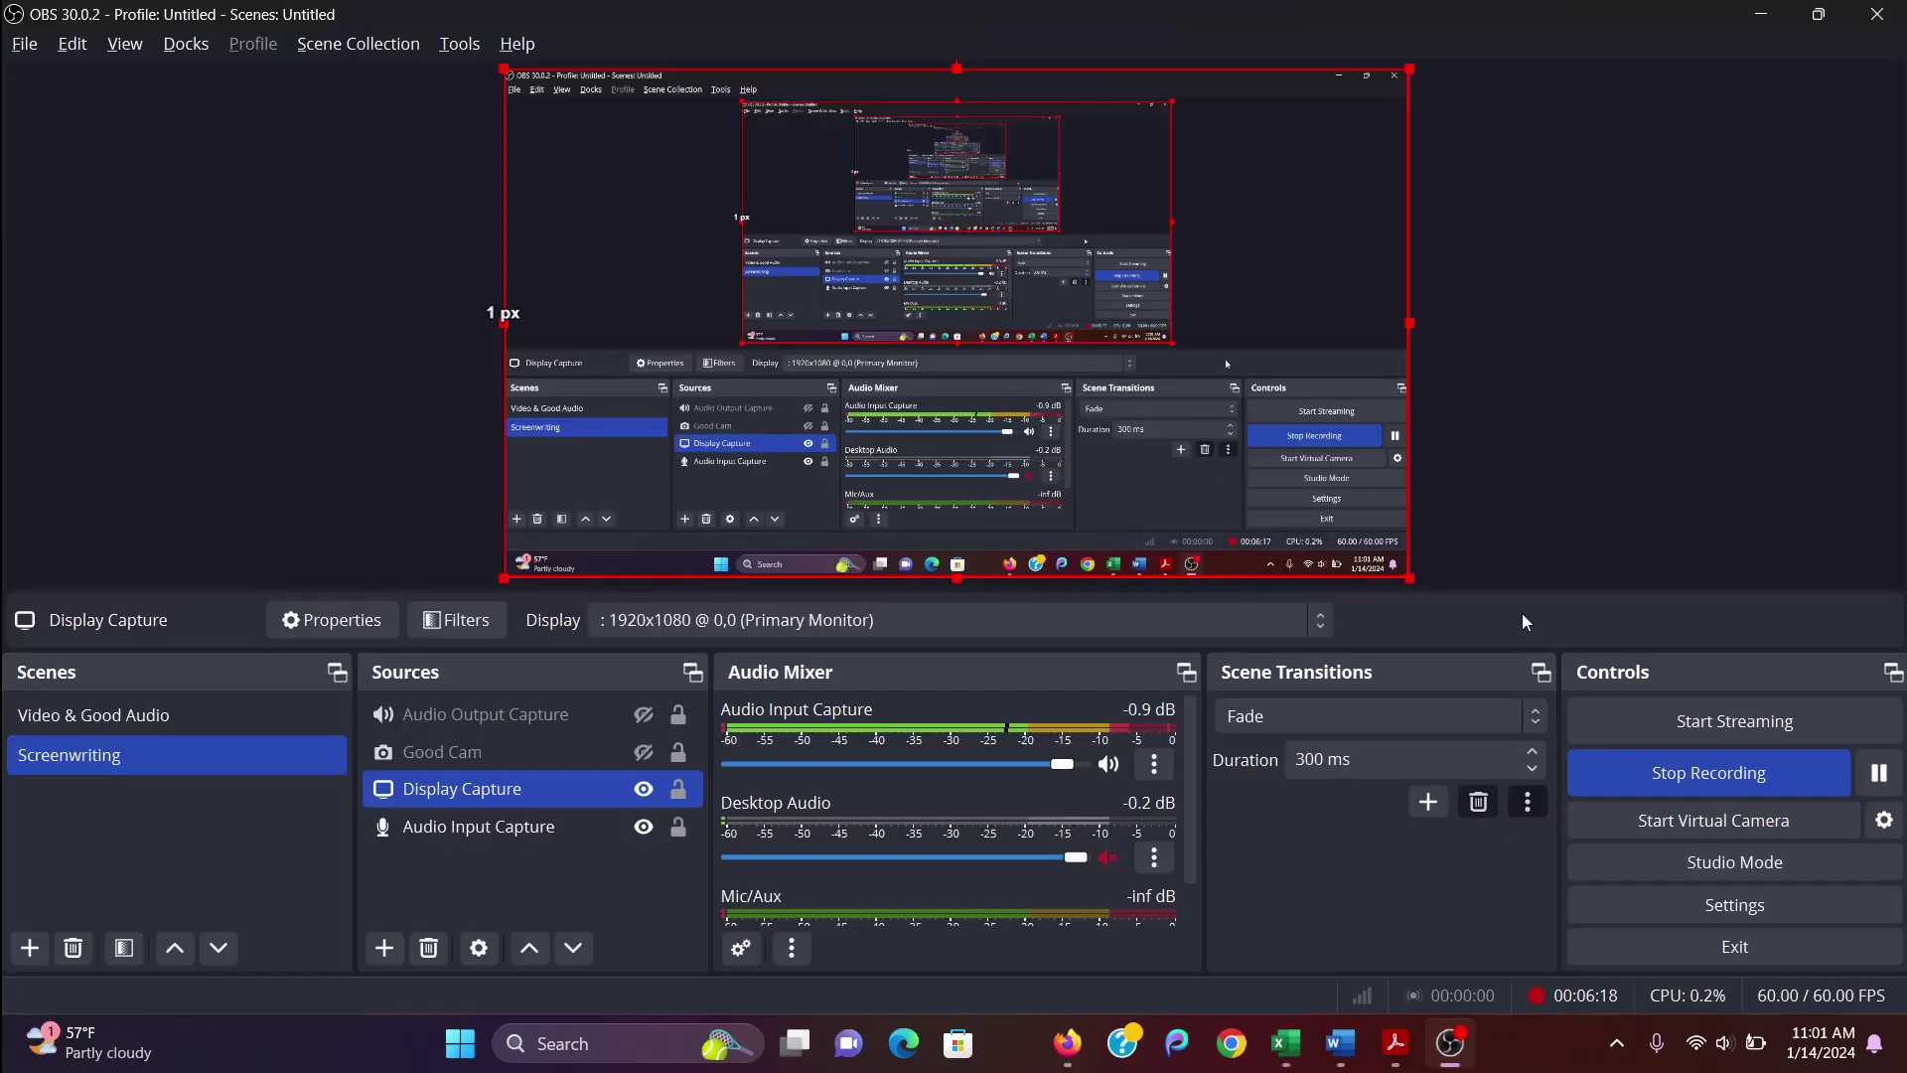